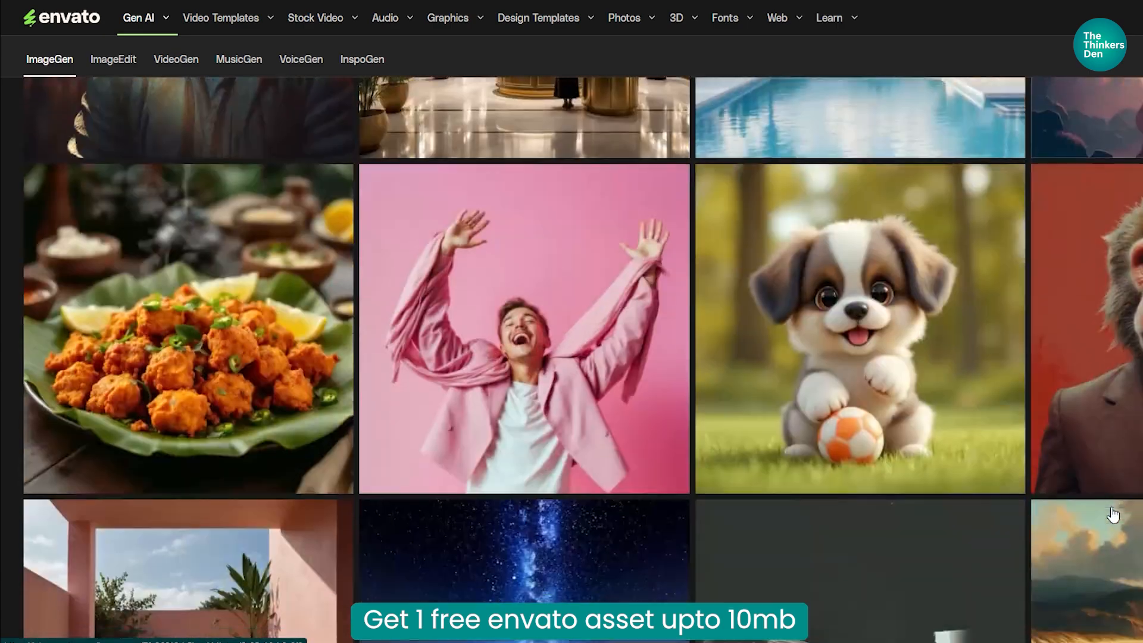
# Reuse the gallery image of the puppy with a ball, append ". Make it a kitten." to its prompt, and generate the image.
pyautogui.scroll(-20, 1019, 500)
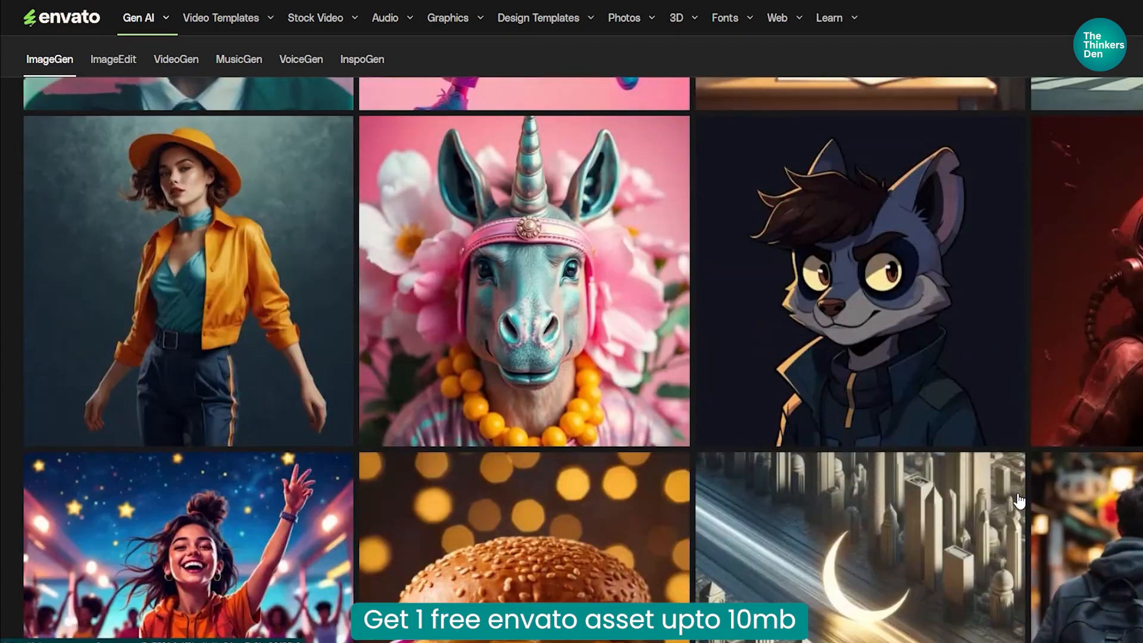
pyautogui.scroll(1, 1010, 490)
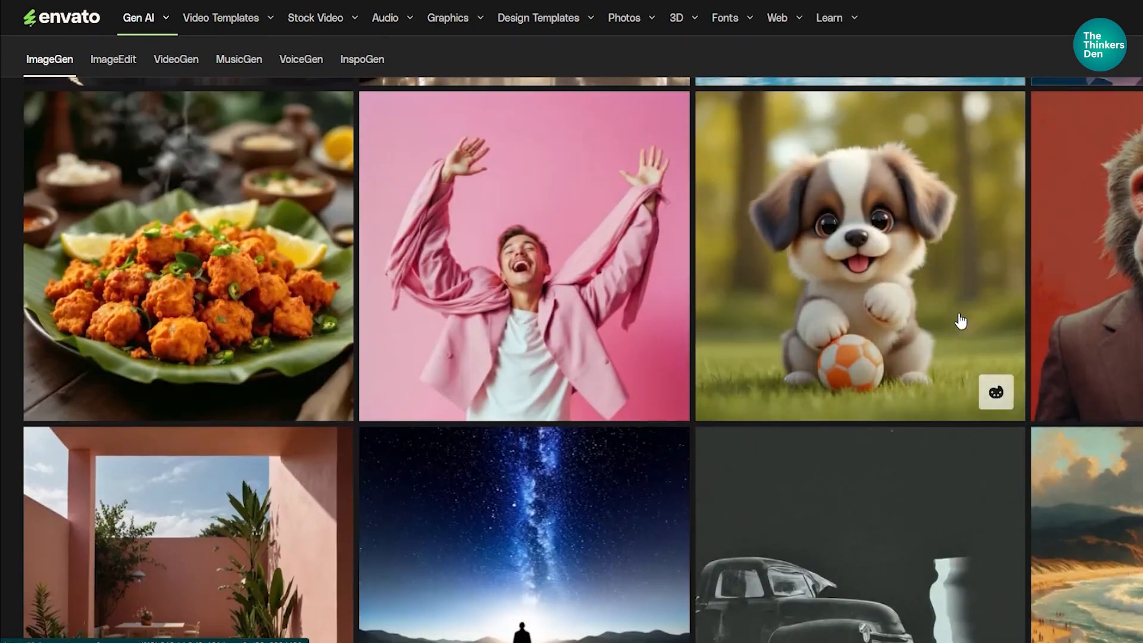
pyautogui.click(996, 393)
pyautogui.write('. Make it a kitten.')
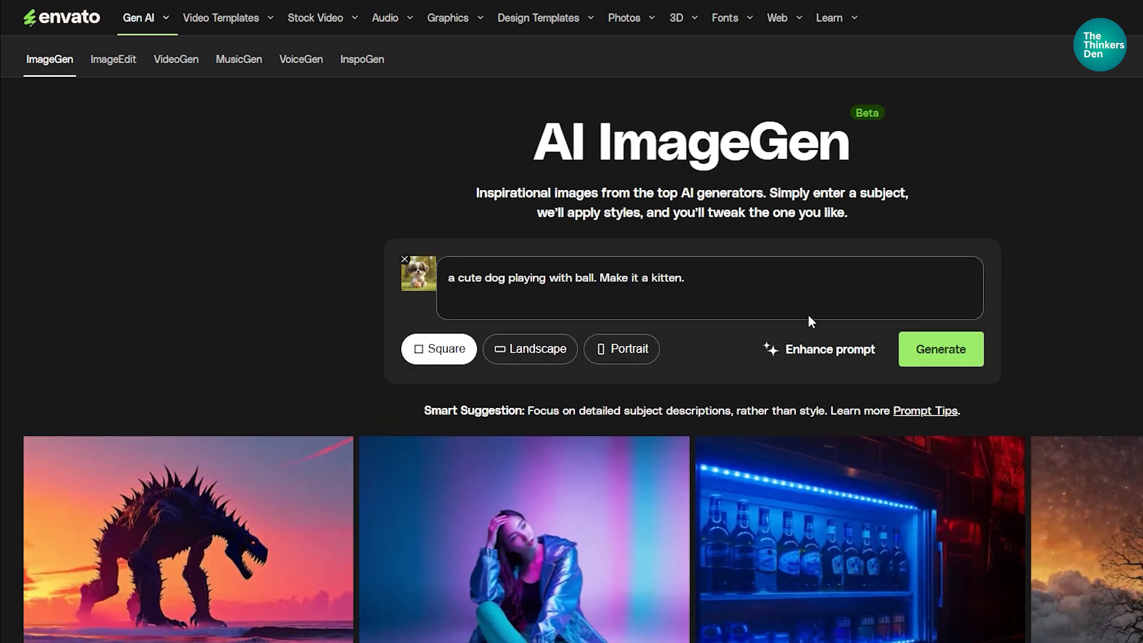
pyautogui.click(979, 366)
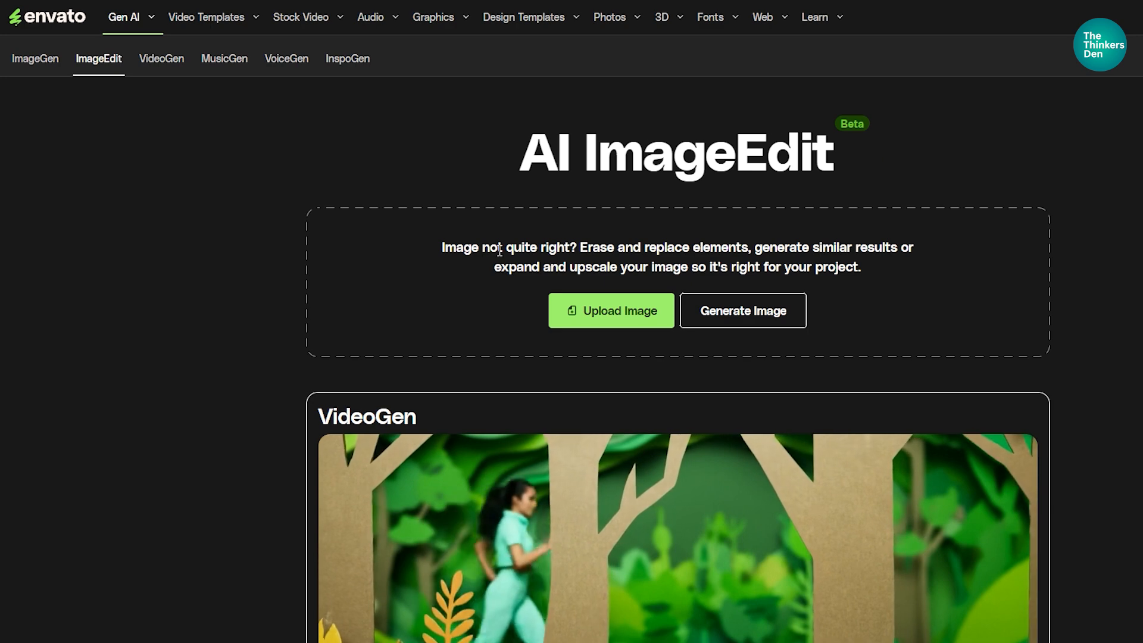
# Upload the generated puppy image to ImageEdit and remove its background.
pyautogui.click(619, 318)
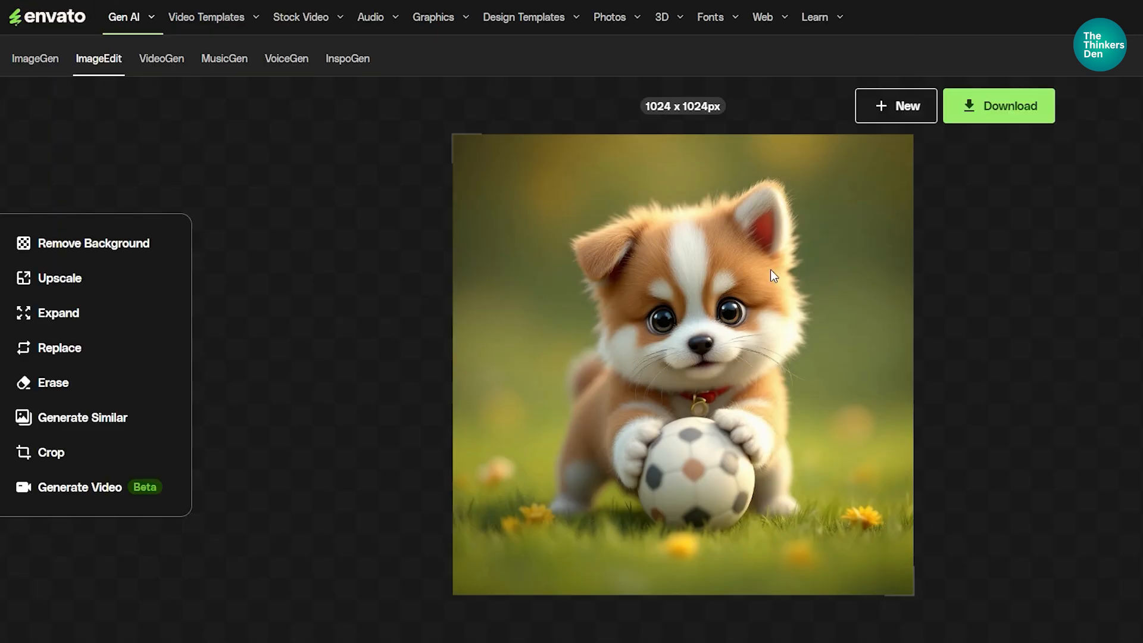
pyautogui.click(70, 254)
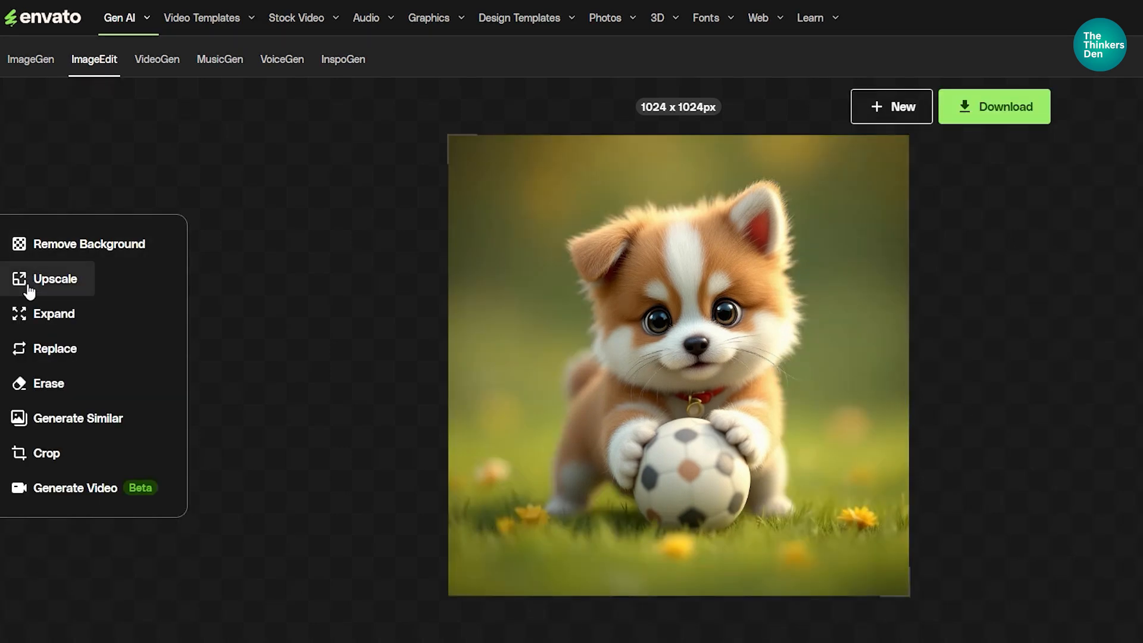
# Try upscaling the puppy image by 2x and start the Expand tool on it.
pyautogui.click(31, 291)
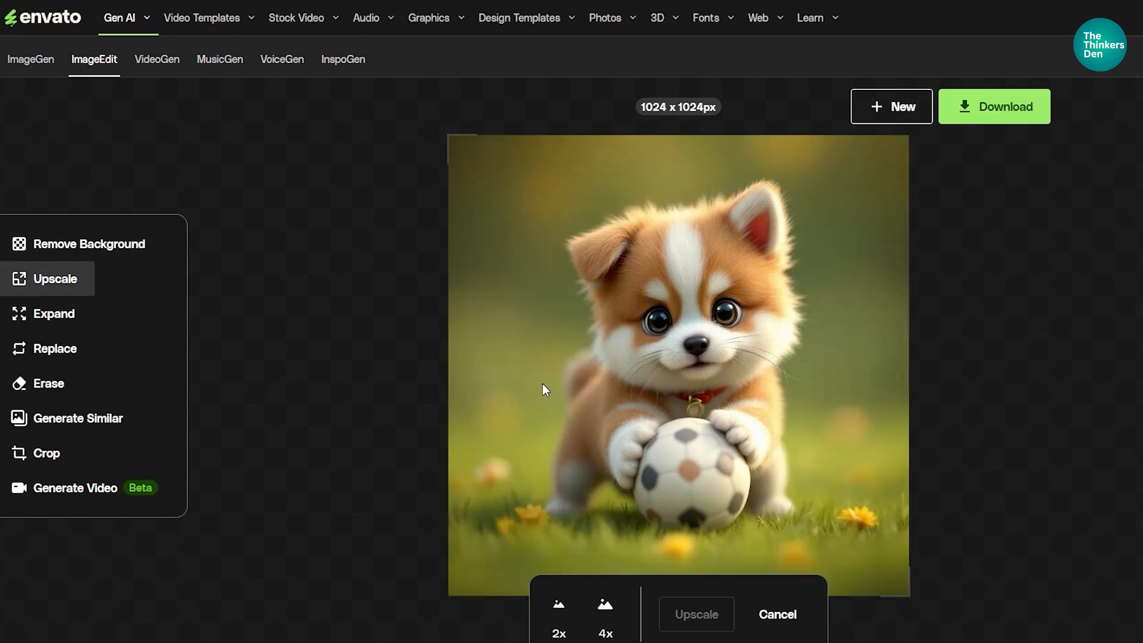
pyautogui.click(559, 613)
pyautogui.click(697, 614)
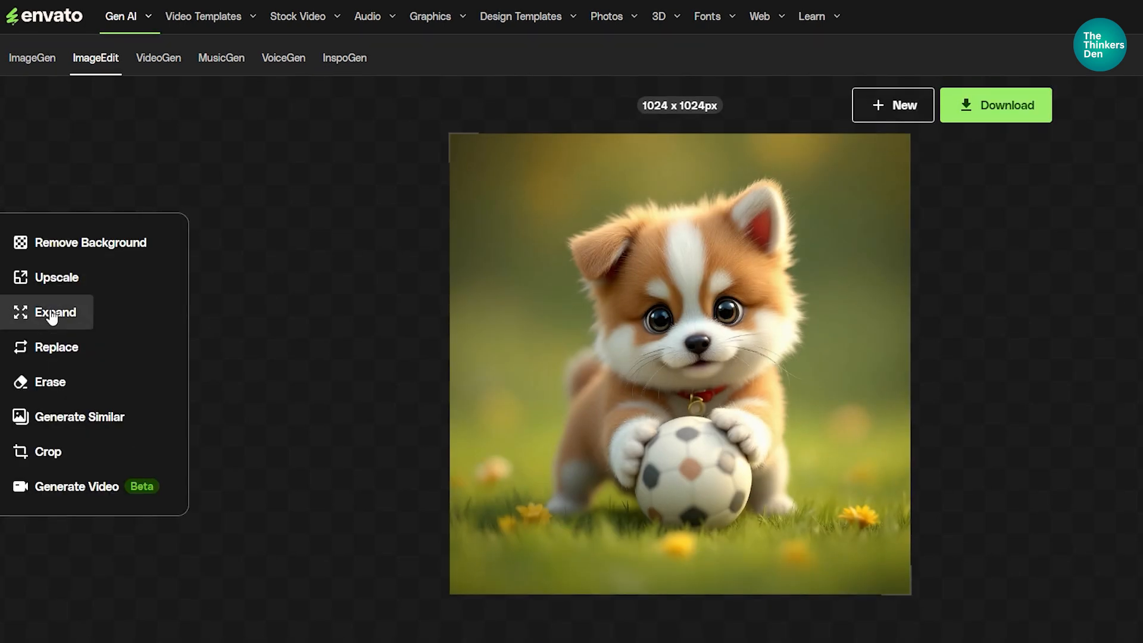
pyautogui.click(59, 313)
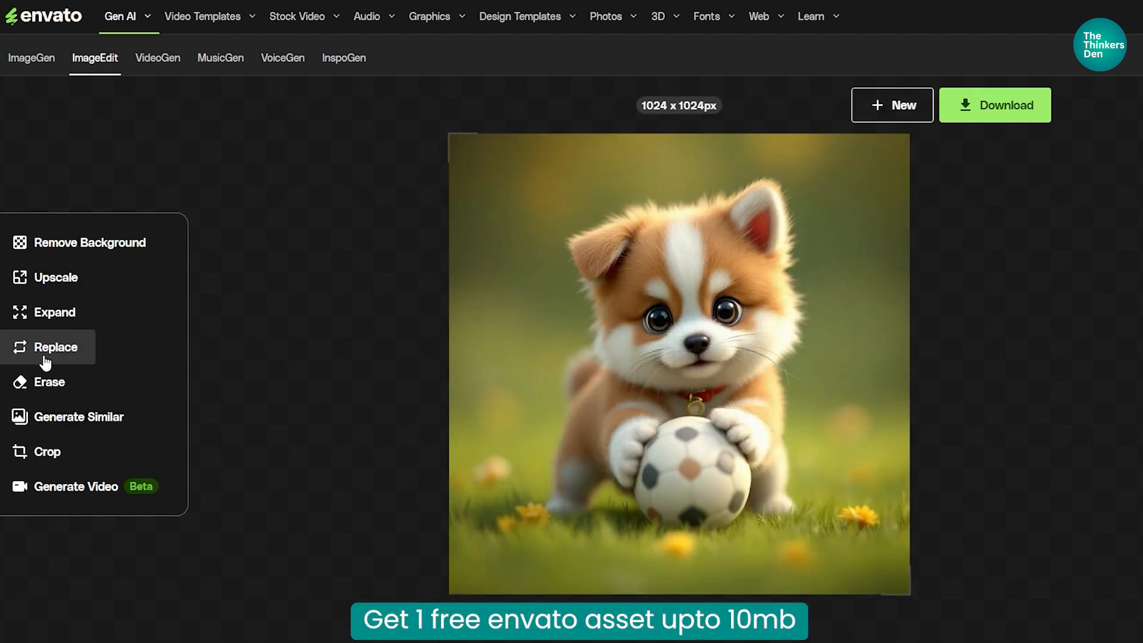
# Brush over the soccer ball and generate replacements with the description "replace the ball with an apple".
pyautogui.click(50, 351)
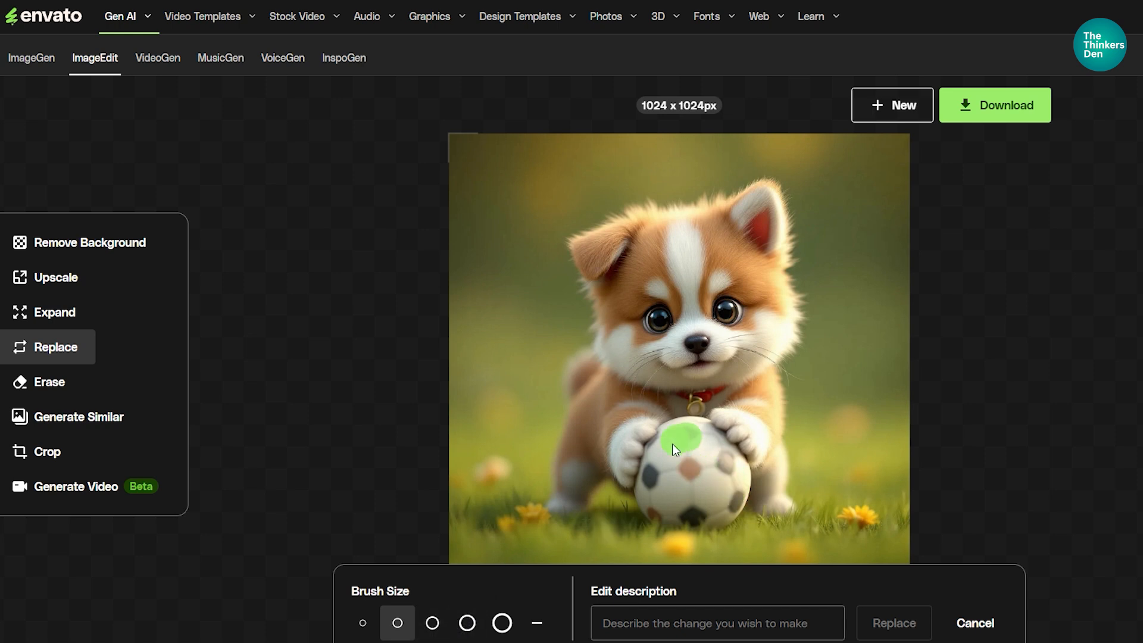
pyautogui.moveTo(687, 438)
pyautogui.mouseDown()
pyautogui.moveTo(687, 480)
pyautogui.moveTo(645, 475)
pyautogui.mouseUp()
pyautogui.click(753, 637)
pyautogui.write('replace the ball with an apple')
pyautogui.click(894, 623)
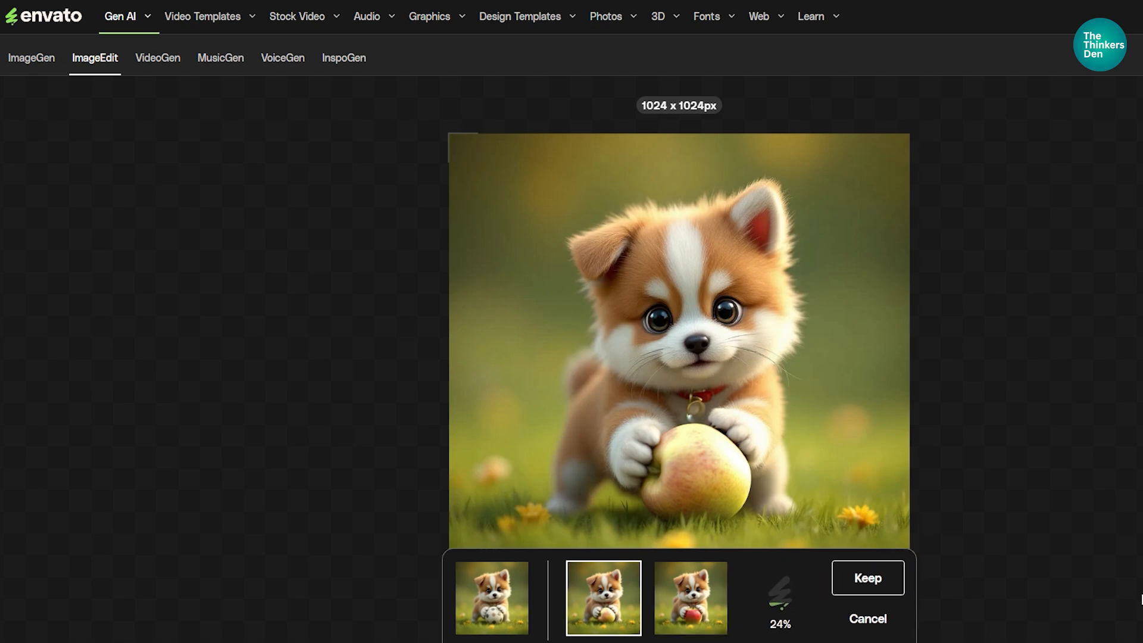
# Compare the generated apple variations and discard them.
pyautogui.click(649, 602)
pyautogui.click(750, 604)
pyautogui.click(826, 602)
pyautogui.press('Escape')
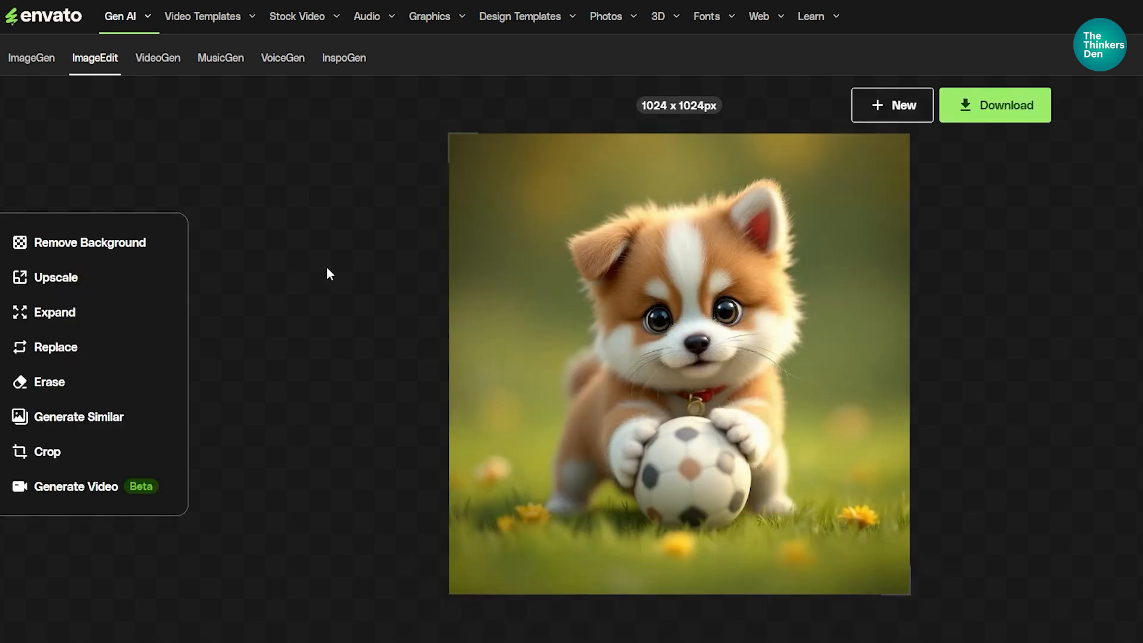
# Brush over the flowers in the grass, try erasing them with the description "erase these yellow flowers.", and discard the results.
pyautogui.click(43, 392)
pyautogui.moveTo(836, 512); pyautogui.dragTo(855, 512)
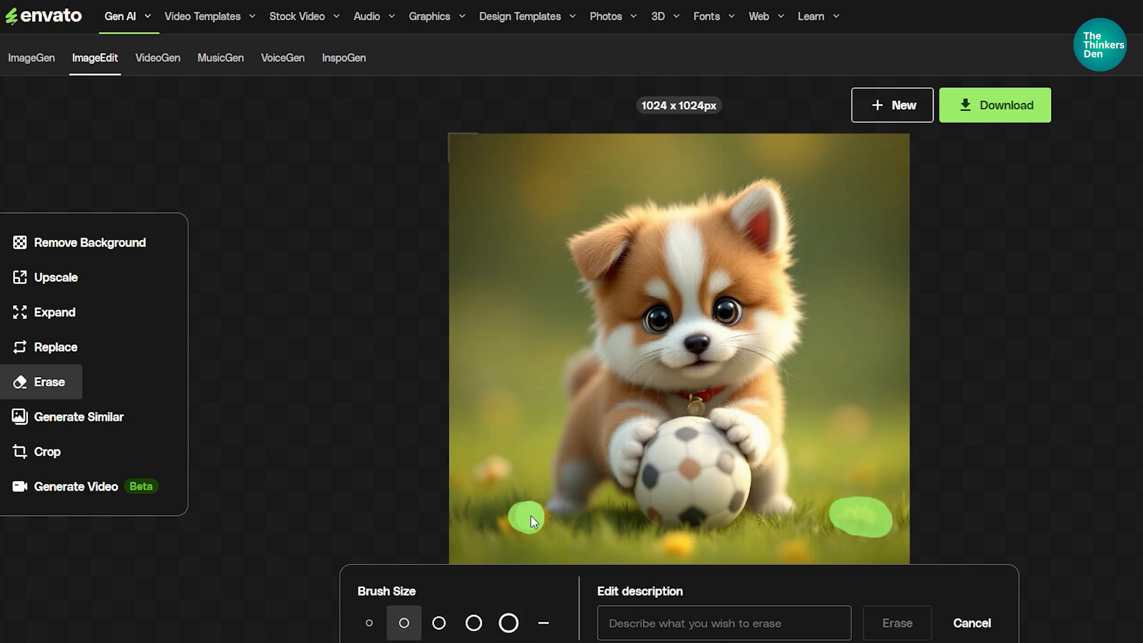
pyautogui.click(811, 625)
pyautogui.write('erase these y')
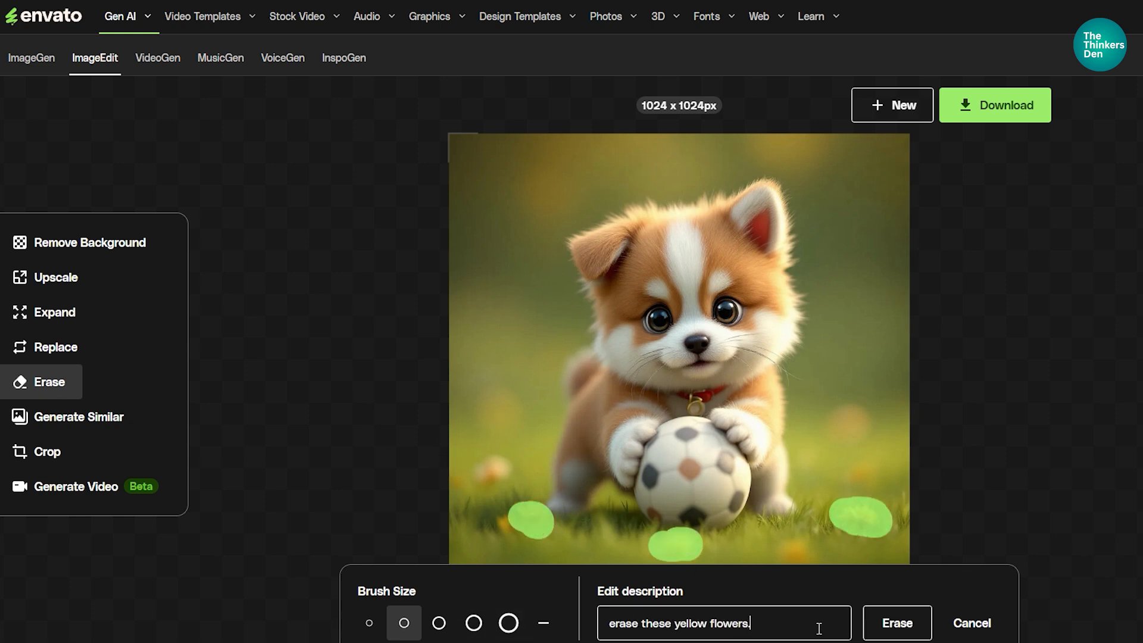
pyautogui.write('ellow flowers.')
pyautogui.press('Return')
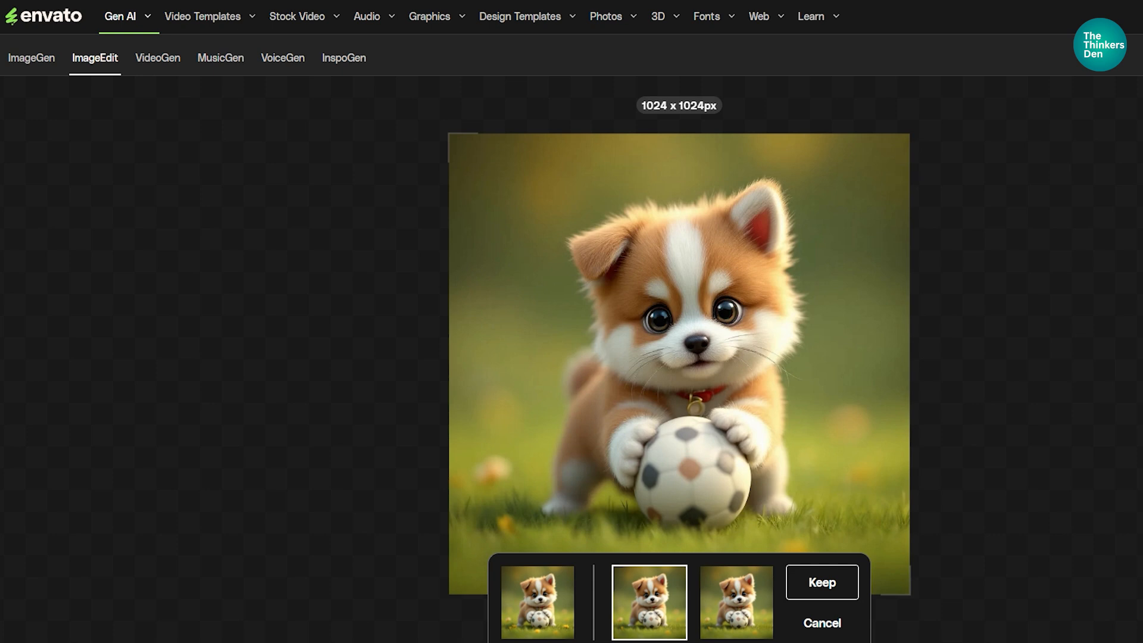
pyautogui.click(822, 622)
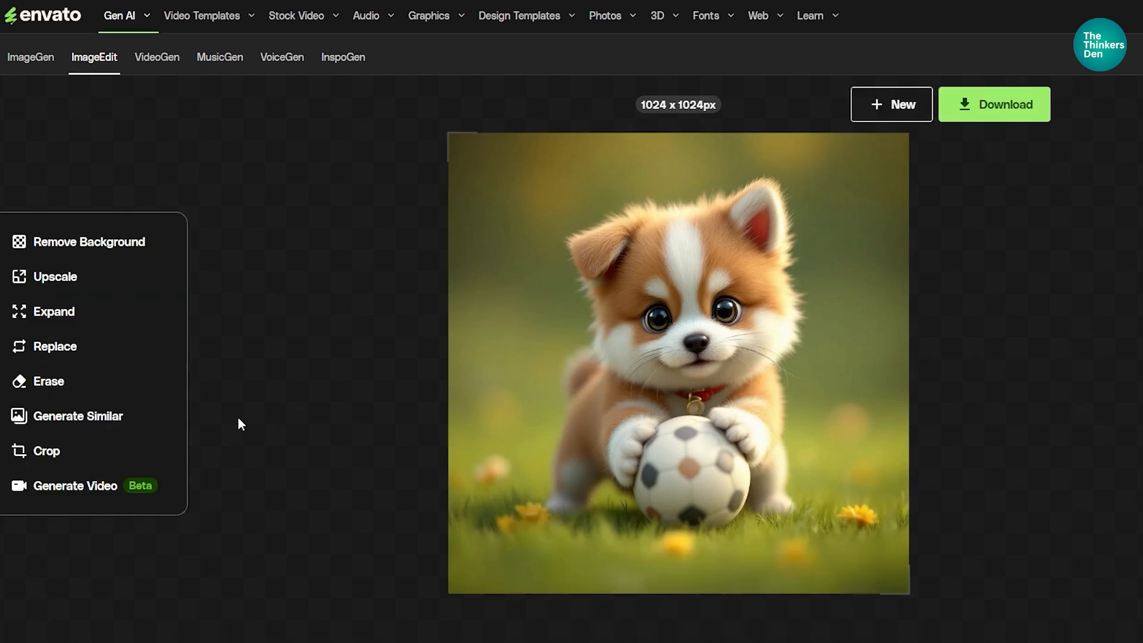
# Generate similar images with the description "make this kitten a lion" and discard the variations.
pyautogui.click(69, 417)
pyautogui.click(492, 610)
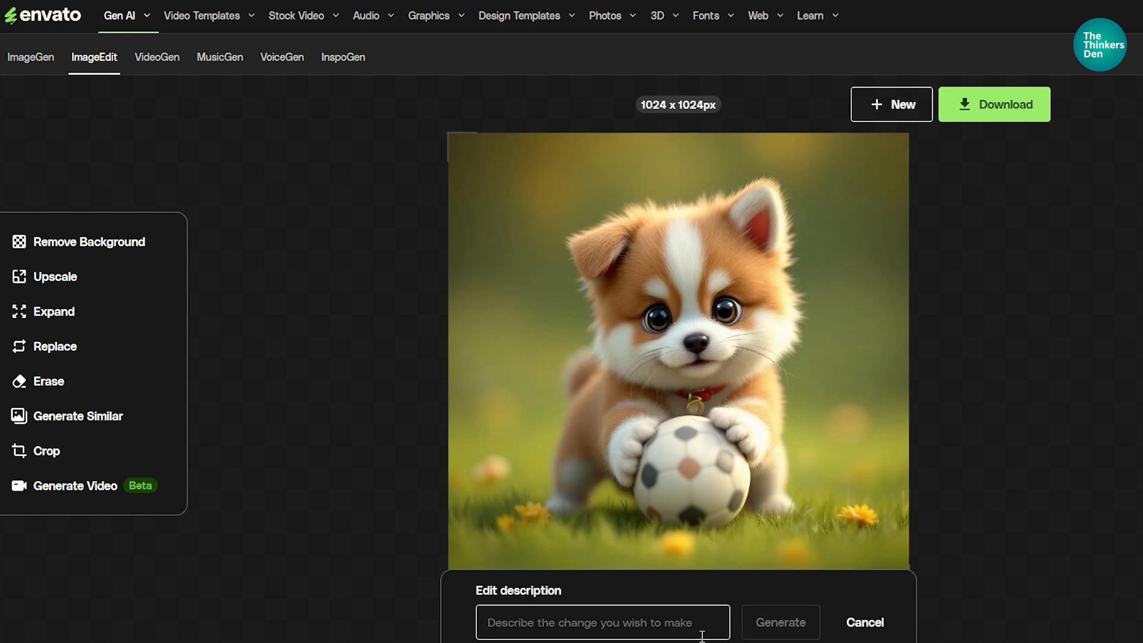
pyautogui.write('make the')
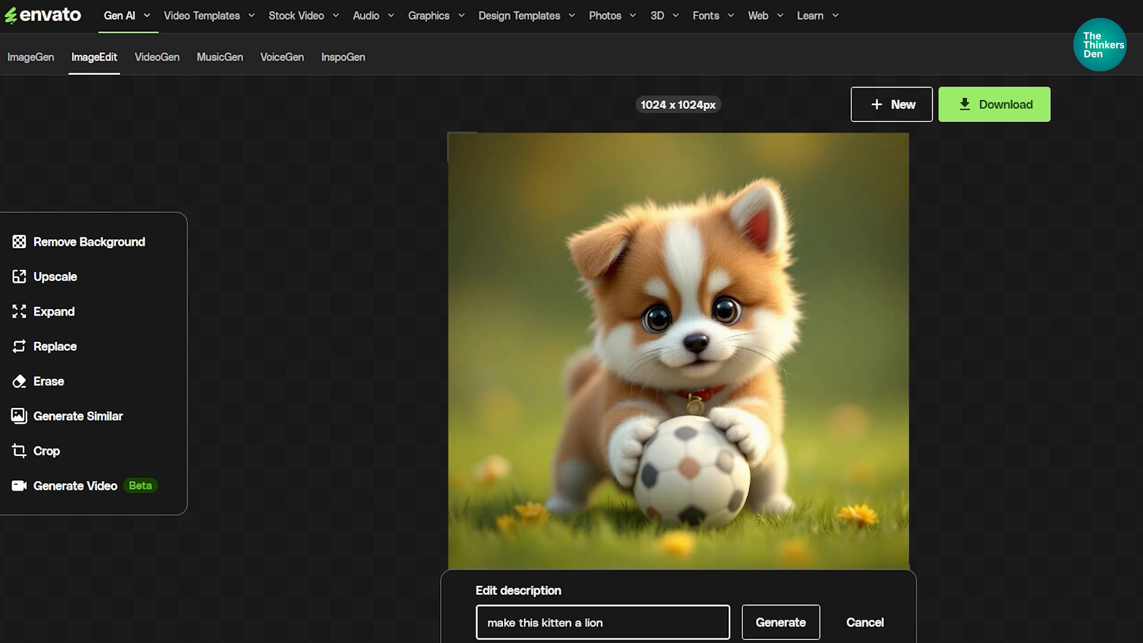
pyautogui.press('Return')
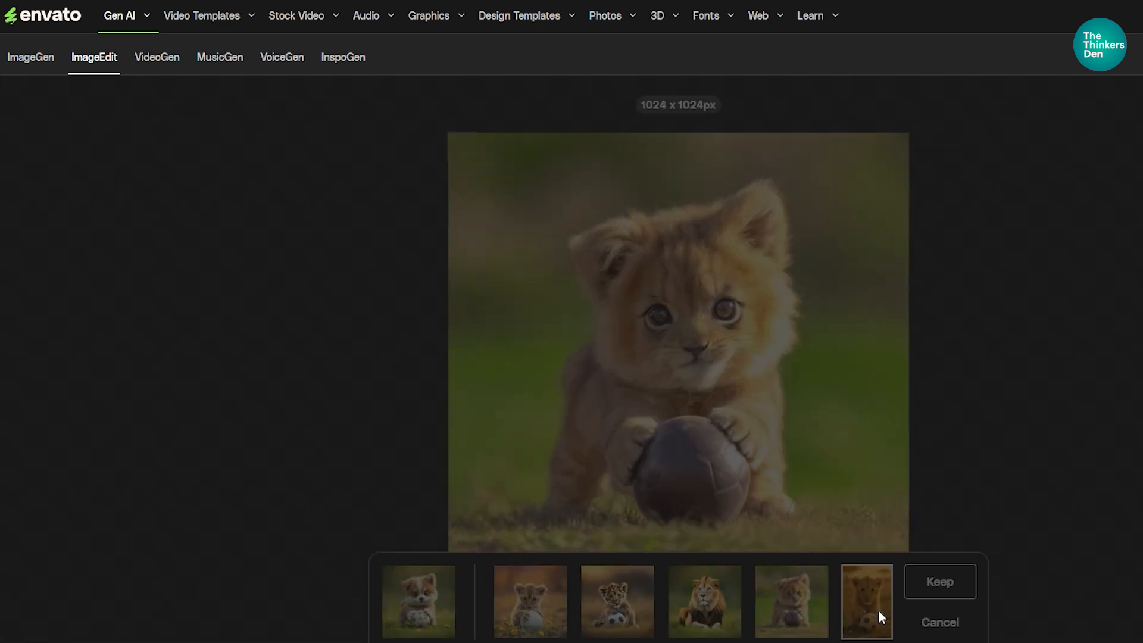
pyautogui.click(939, 622)
# Crop the puppy image with the Free ratio, trimming its left side and top edge.
pyautogui.click(47, 452)
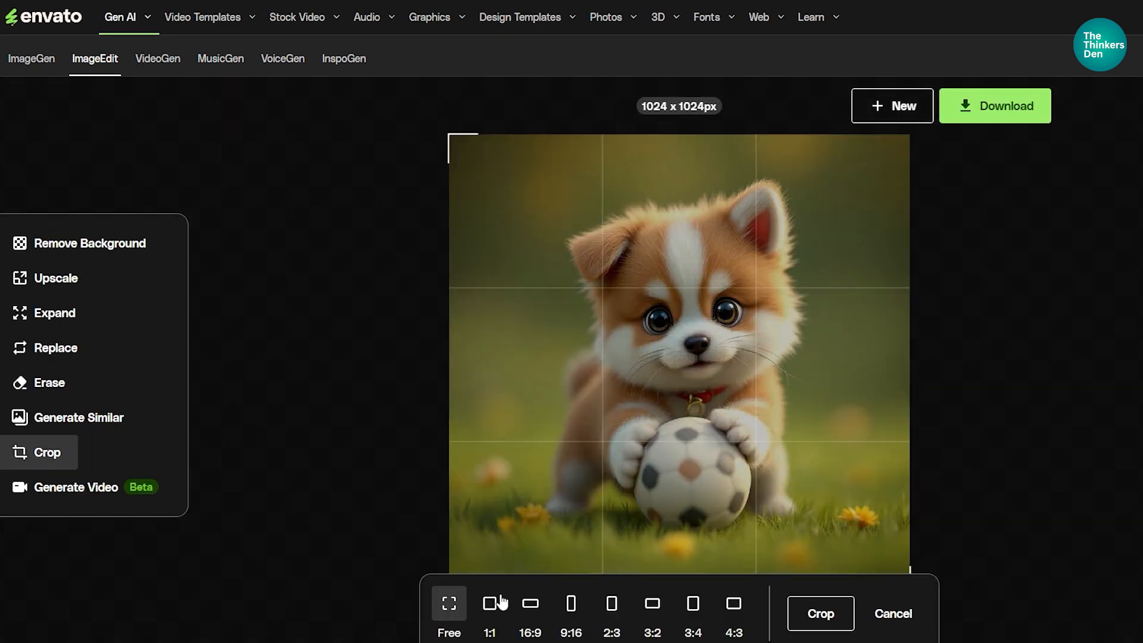
pyautogui.click(450, 603)
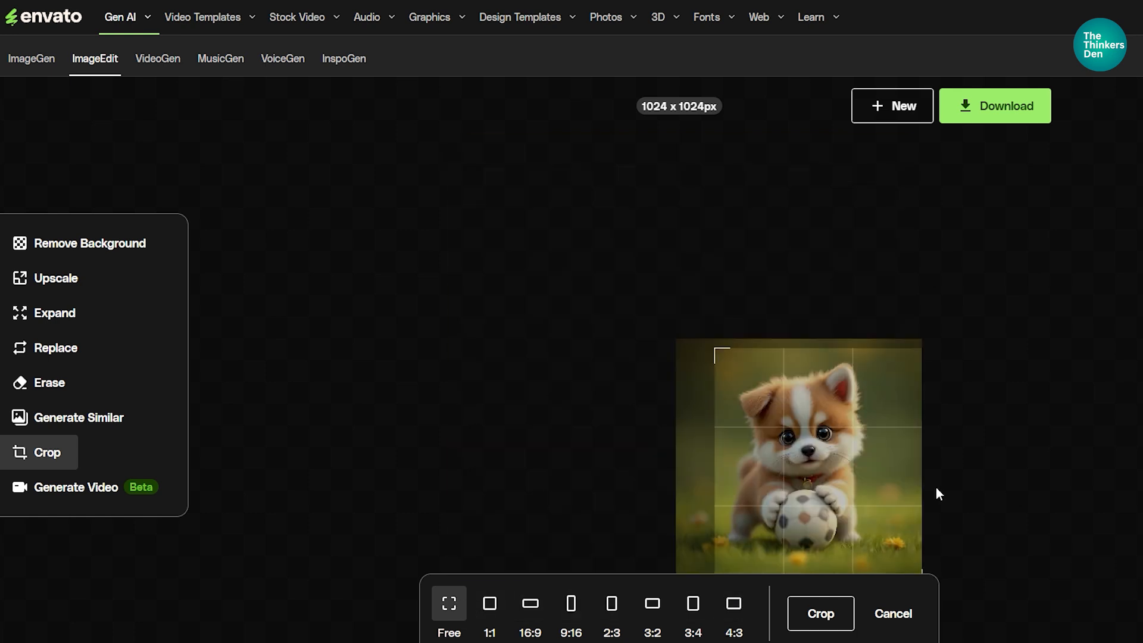
pyautogui.click(821, 619)
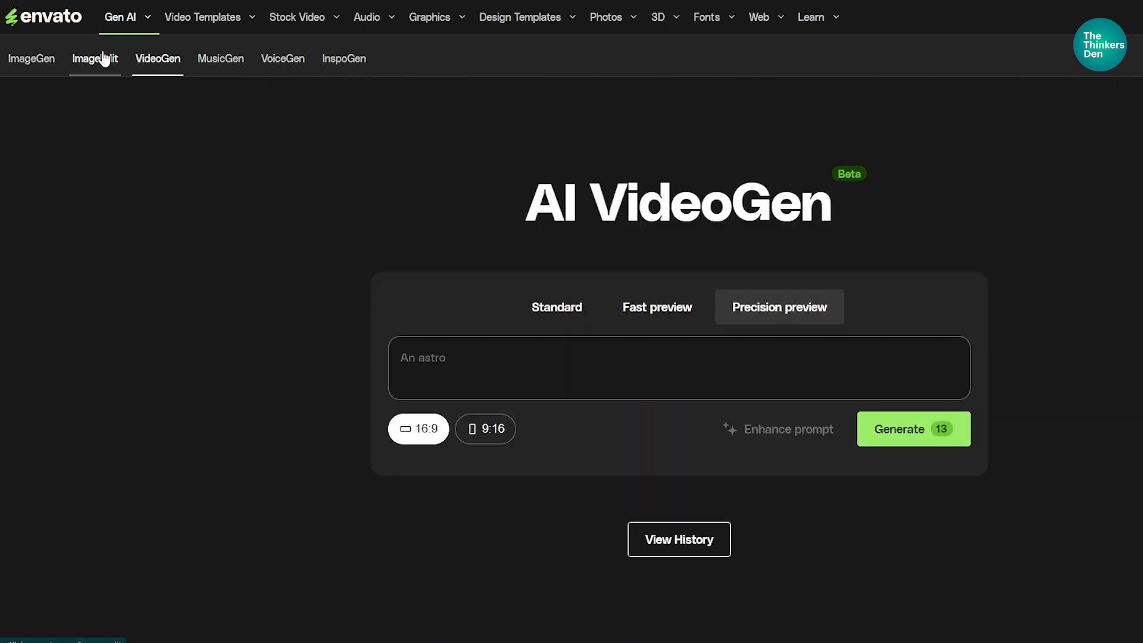
# Compare the Standard, Fast preview and Precision preview modes in VideoGen.
pyautogui.click(548, 317)
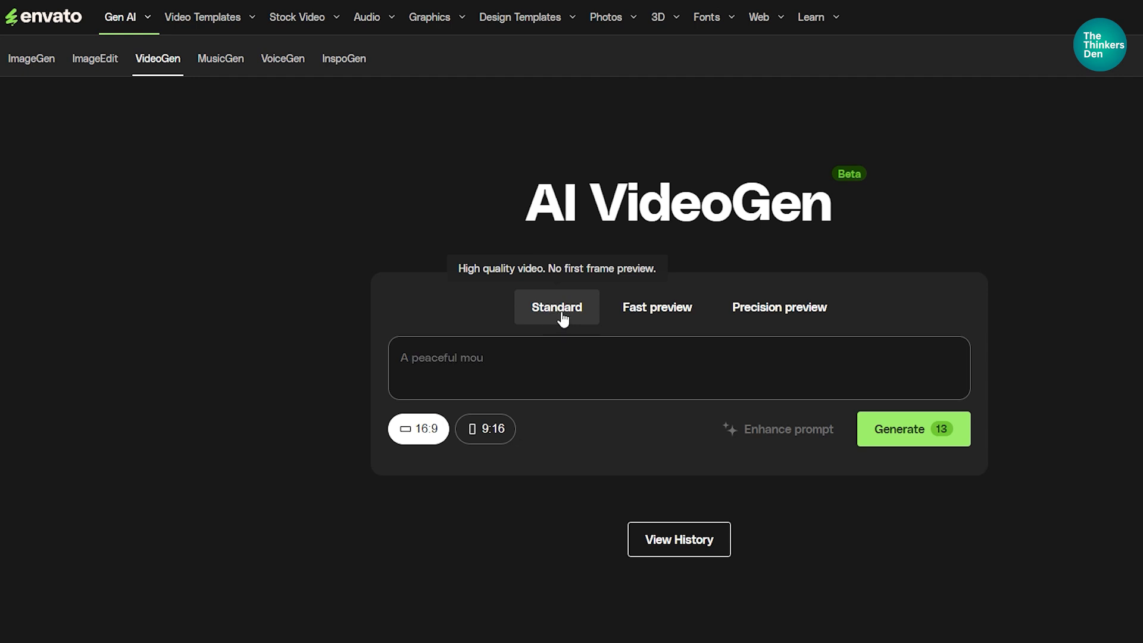
pyautogui.click(679, 315)
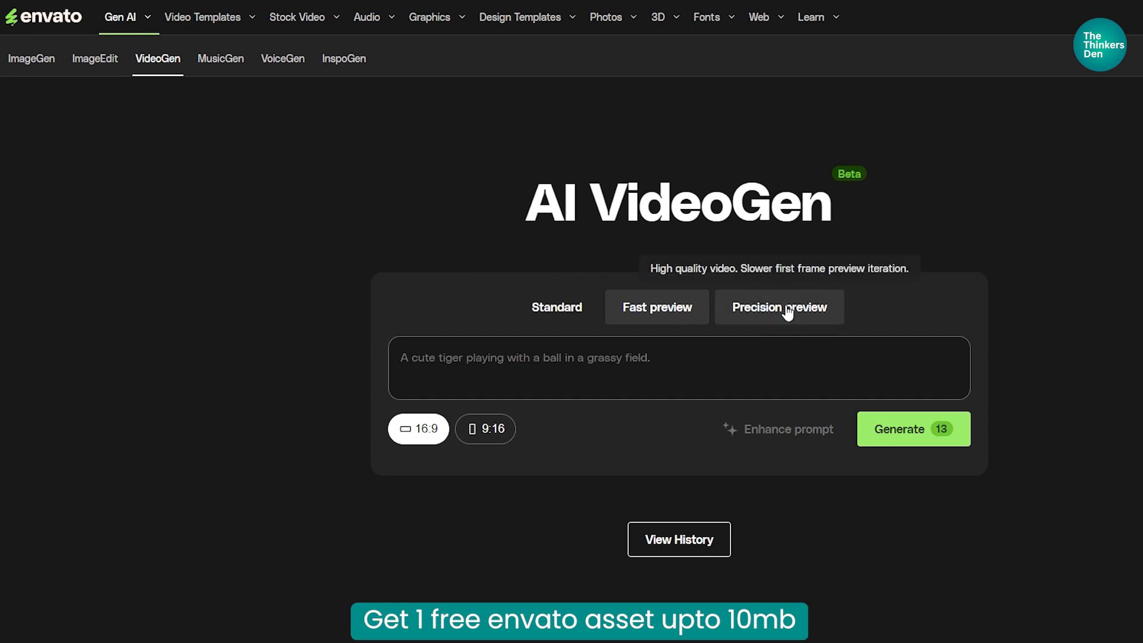
pyautogui.click(806, 312)
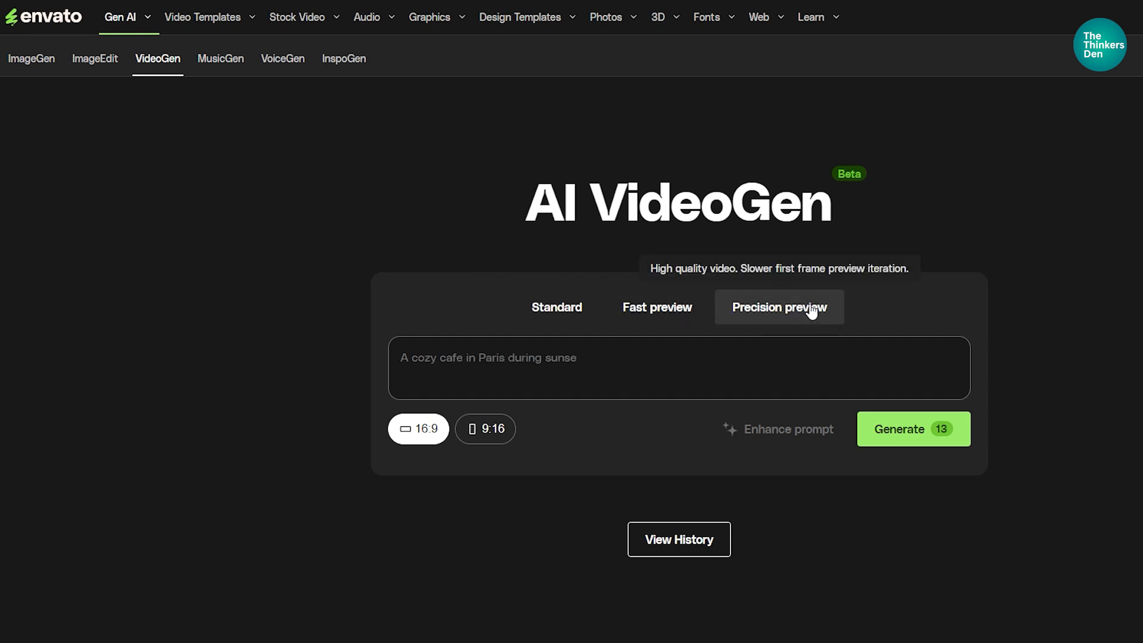
# Generate a 16:9 Standard video from the prompt "A tiger climbing snowy mountain".
pyautogui.click(650, 366)
pyautogui.write('A tiger climbing snowy mountain')
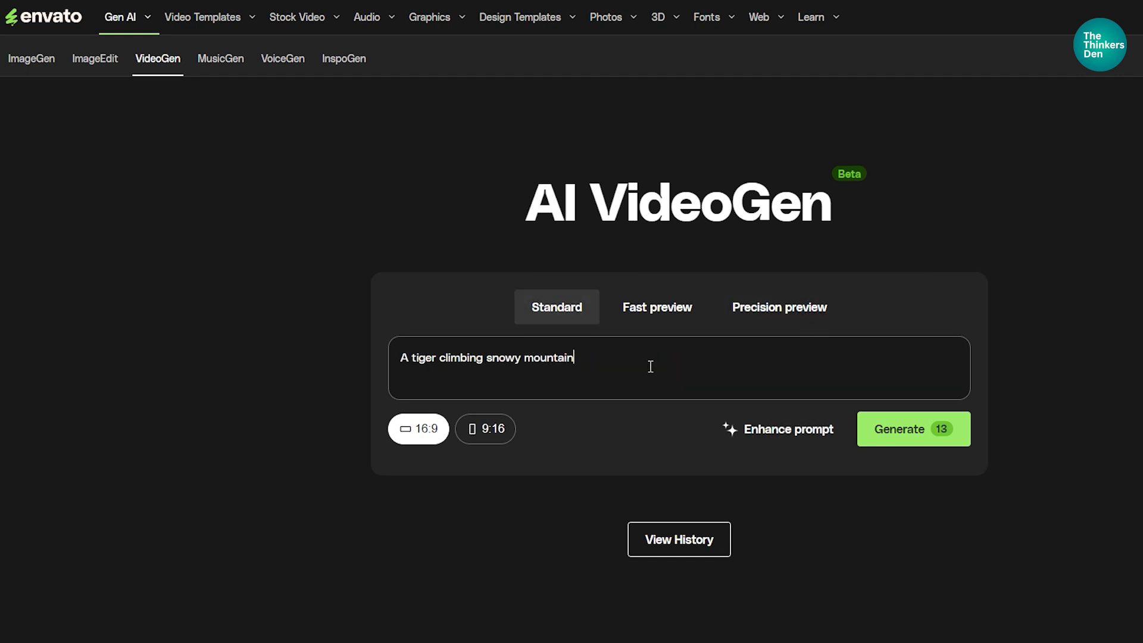
pyautogui.click(908, 429)
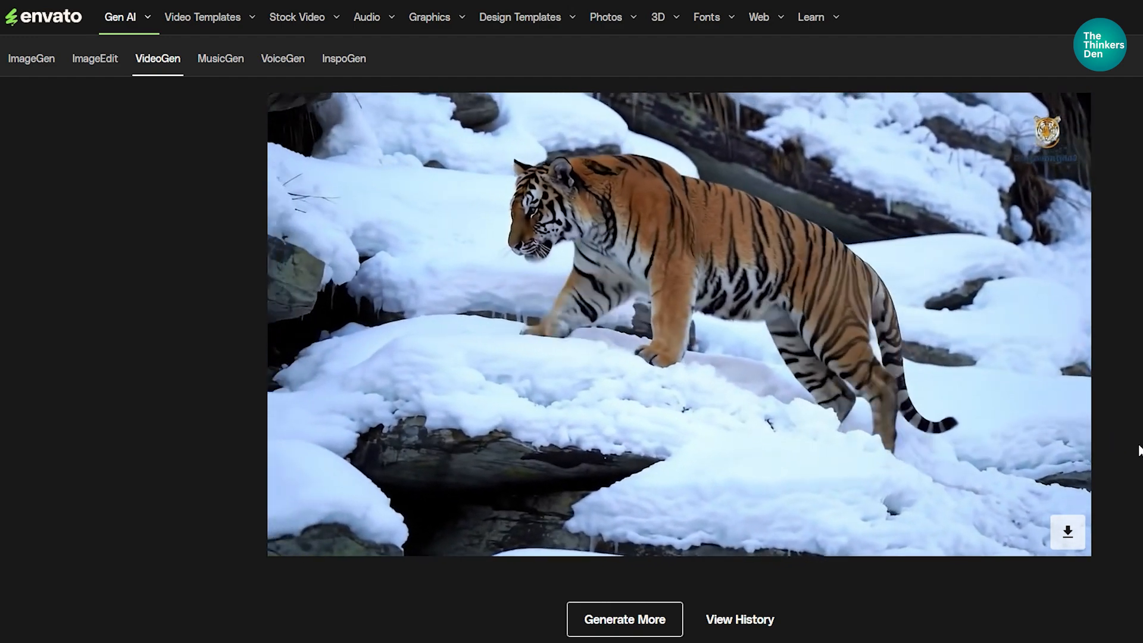
# Enter the MusicGen prompt "create a corporate profile presentation music" with the Epic mood and Orchestra genre.
pyautogui.click(225, 59)
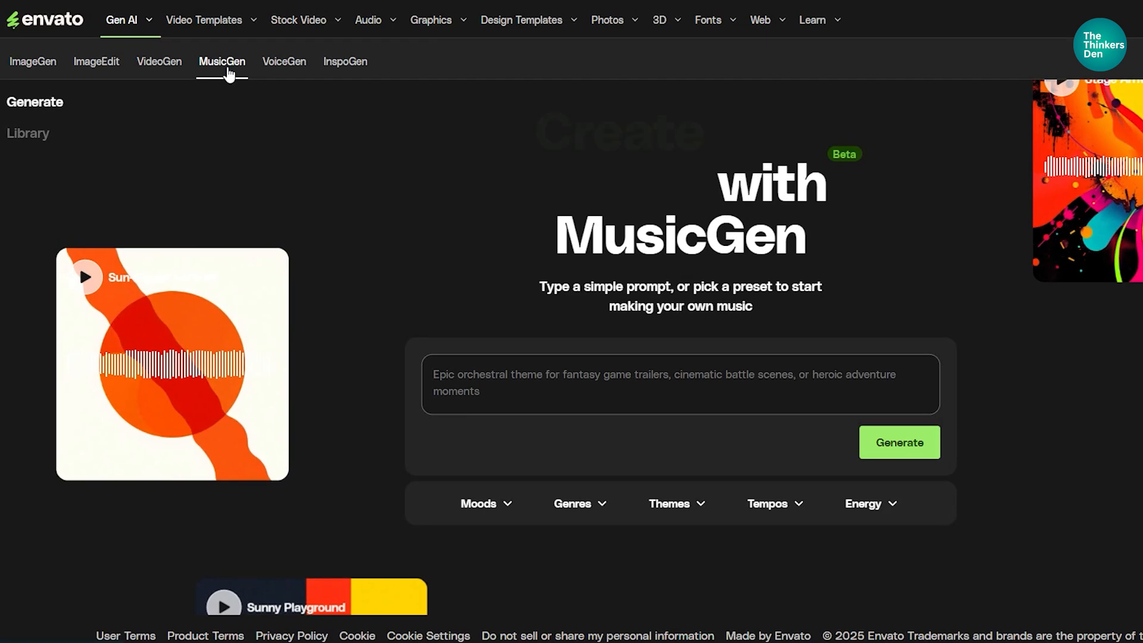
pyautogui.write('create a corporate profile presentation music')
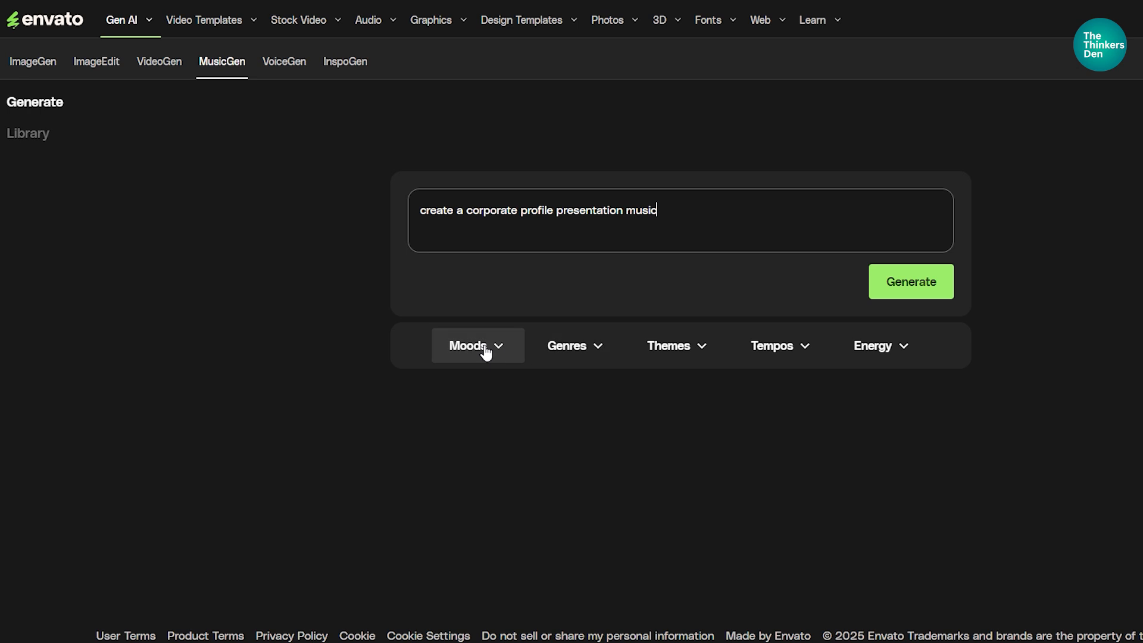
pyautogui.click(485, 351)
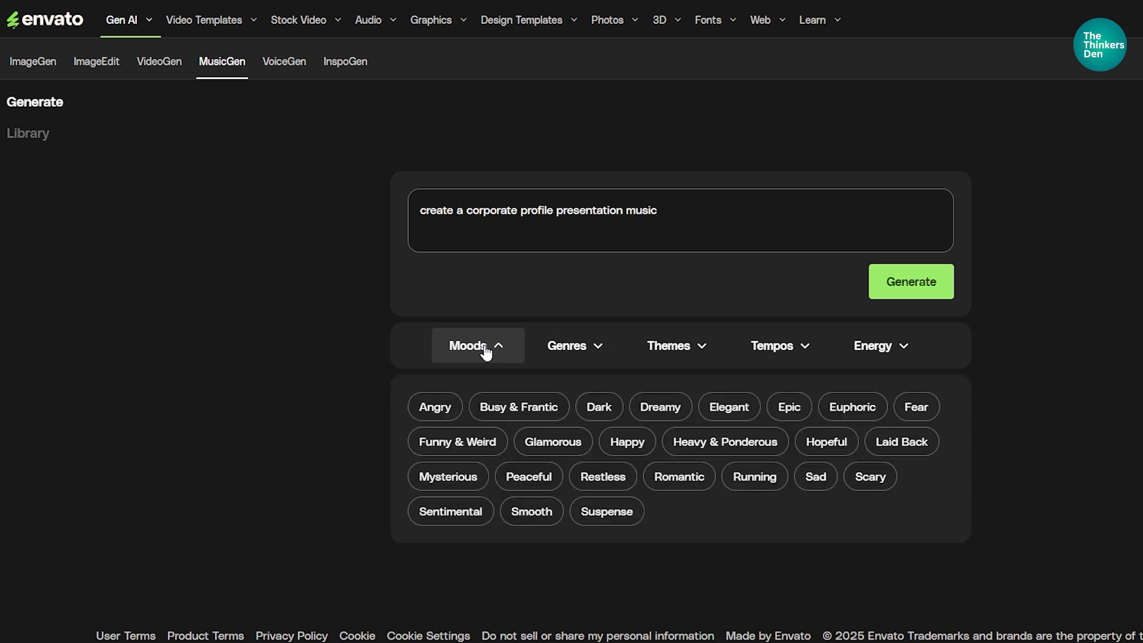
pyautogui.click(788, 407)
pyautogui.click(593, 353)
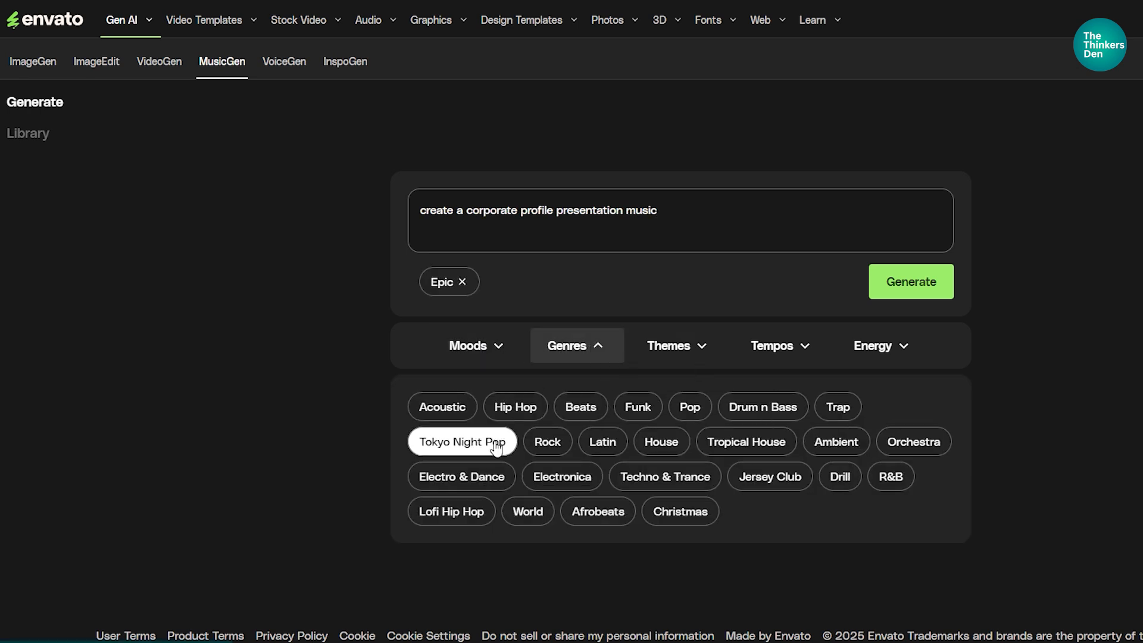
pyautogui.click(917, 443)
# Add the Corporate theme, Normal tempo and Medium energy to the music prompt, and generate the tracks.
pyautogui.click(659, 354)
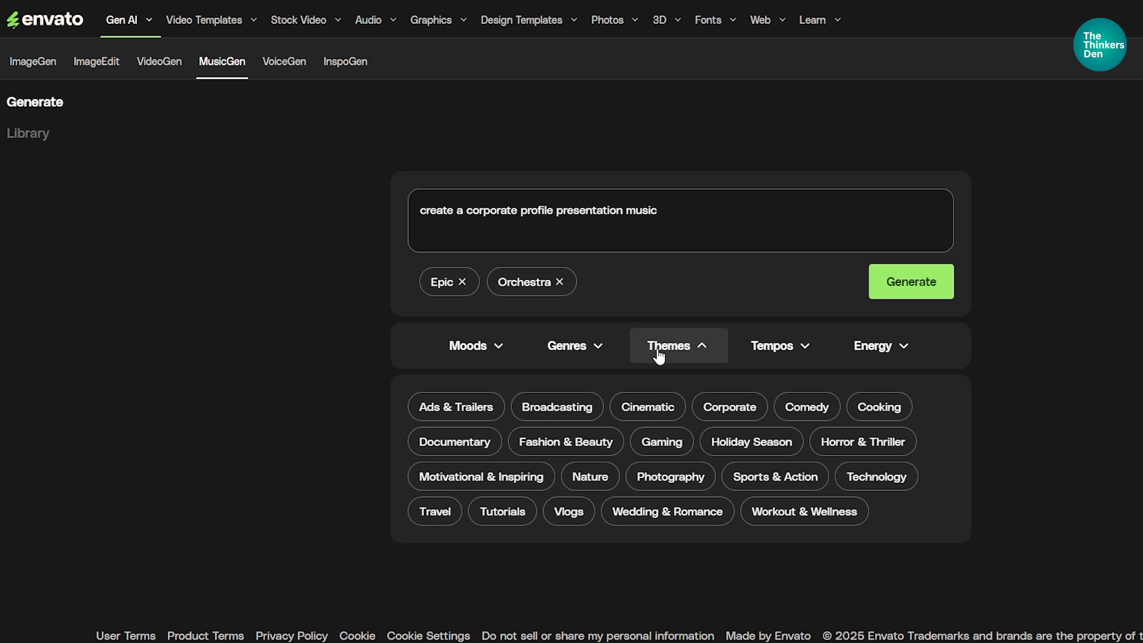
pyautogui.click(729, 406)
pyautogui.click(777, 352)
pyautogui.click(488, 407)
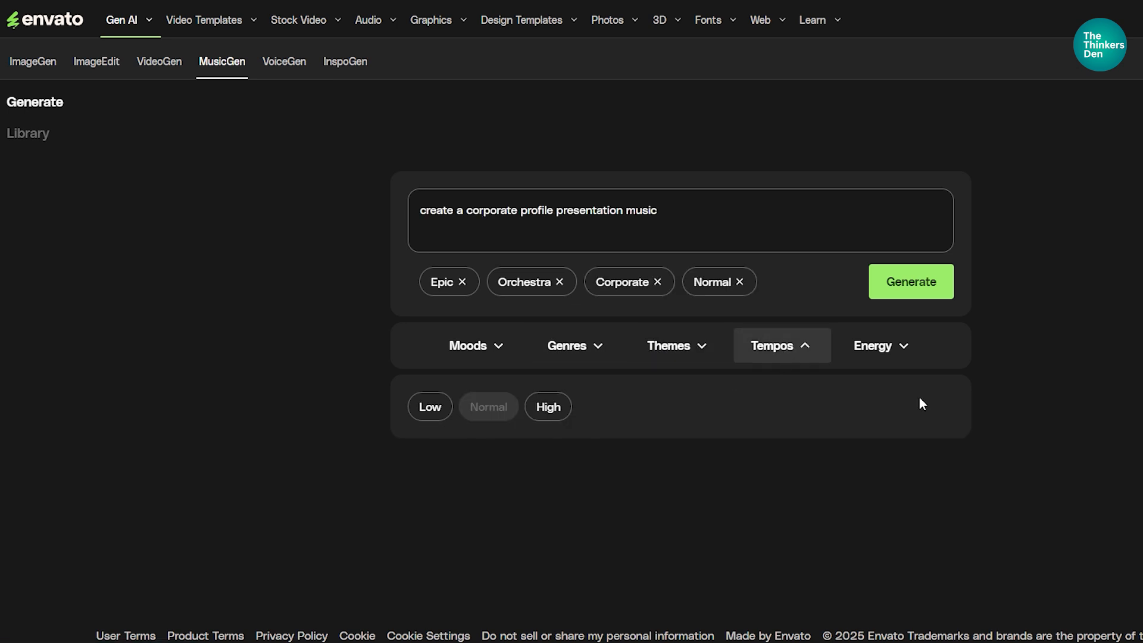
pyautogui.click(878, 346)
pyautogui.click(554, 406)
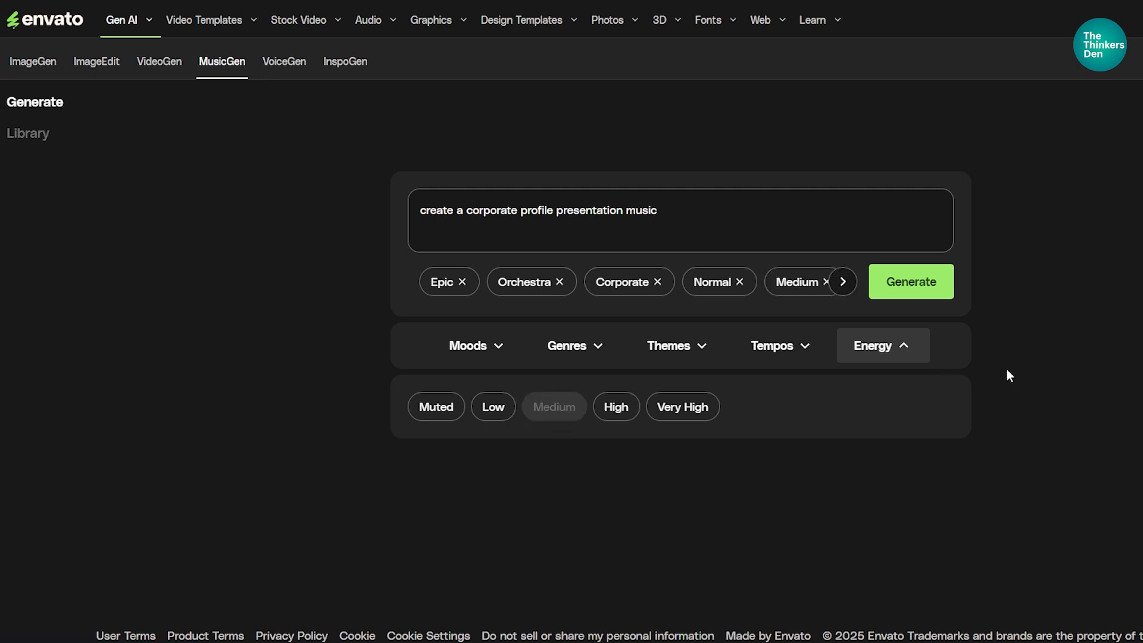
pyautogui.click(922, 286)
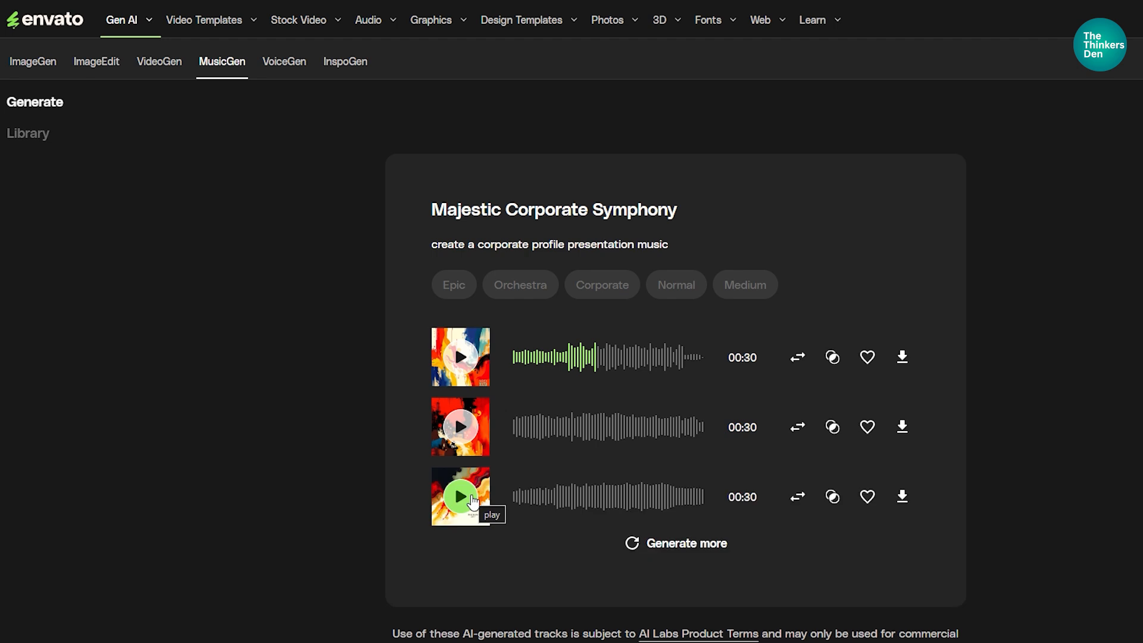
pyautogui.click(798, 357)
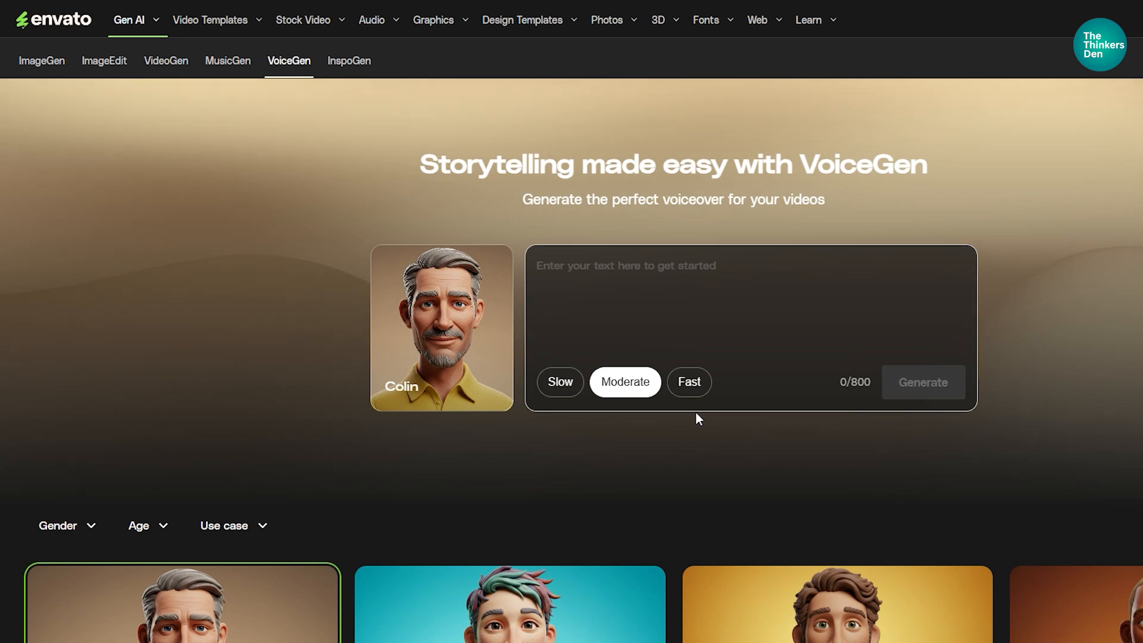
# Paste the voiceover script beginning "Now lets go to the Voice Gen." into the VoiceGen text field.
pyautogui.click(599, 408)
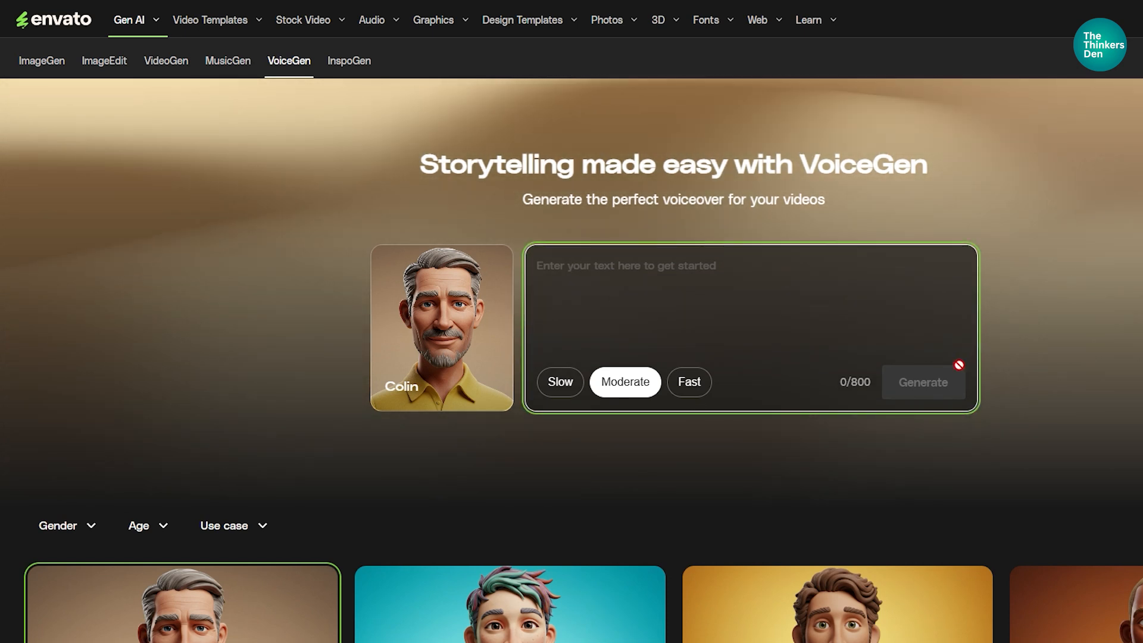
pyautogui.hotkey('ctrl', 'v')
pyautogui.scroll(3, 714, 297)
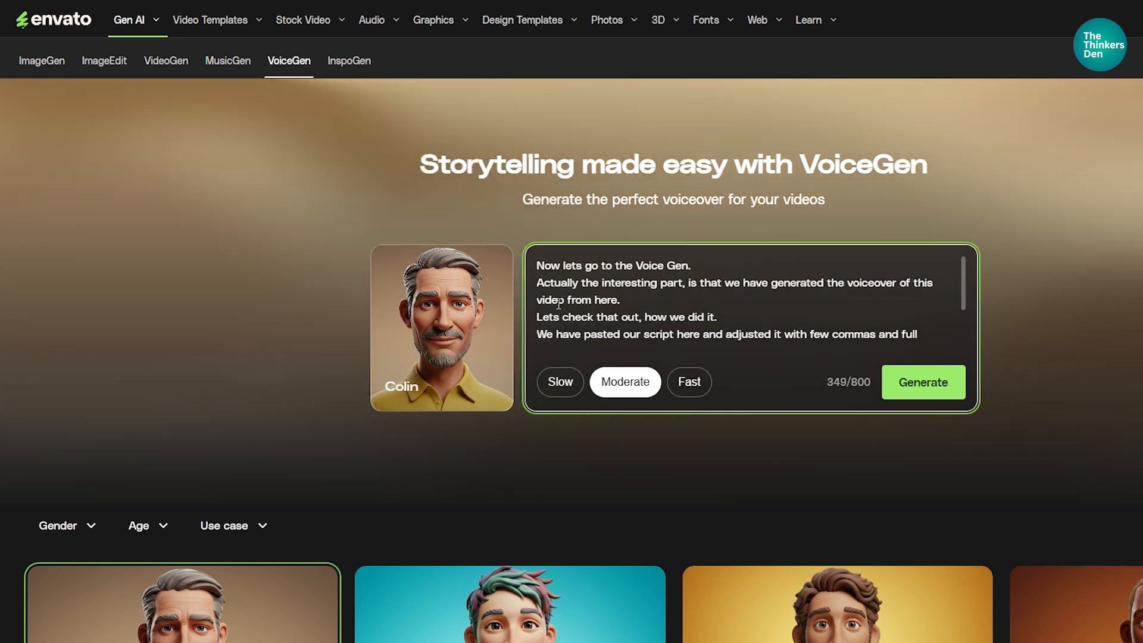
# Add commas to the voiceover script after "script here", "few commas", "for pause" and "voice of our choice".
pyautogui.scroll(-2, 764, 289)
pyautogui.click(701, 282)
pyautogui.write(',')
pyautogui.click(875, 282)
pyautogui.write(',')
pyautogui.click(623, 300)
pyautogui.write(', and delays.')
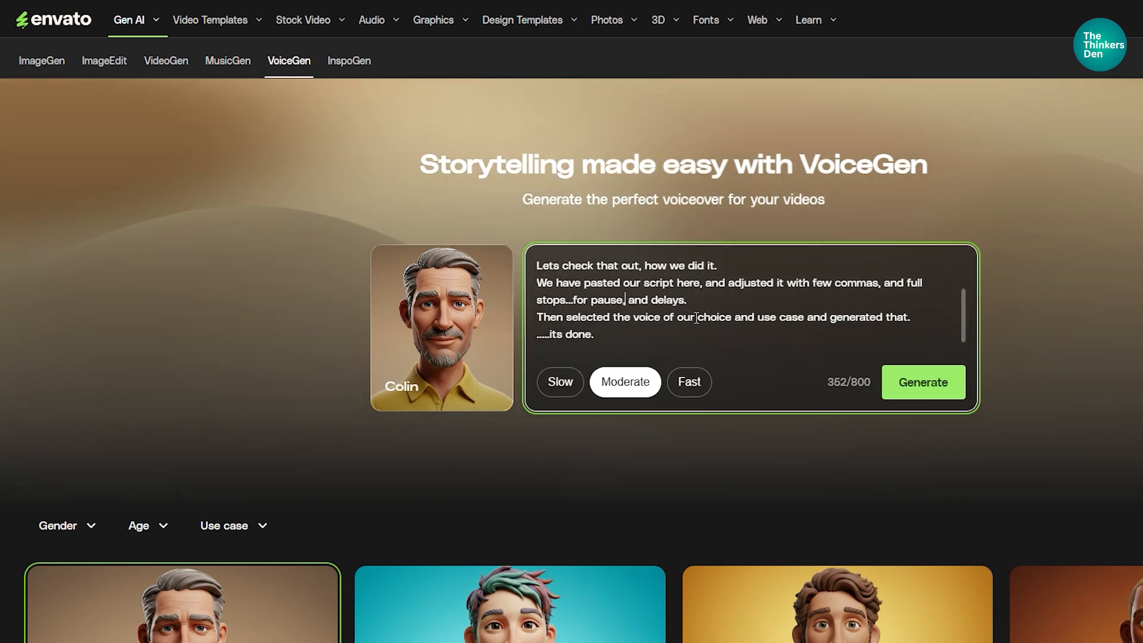
pyautogui.click(733, 317)
pyautogui.write(',')
# Generate the voiceover with the Sandra voice at Moderate speed and play it back.
pyautogui.scroll(-1, 794, 324)
pyautogui.scroll(-10, 931, 309)
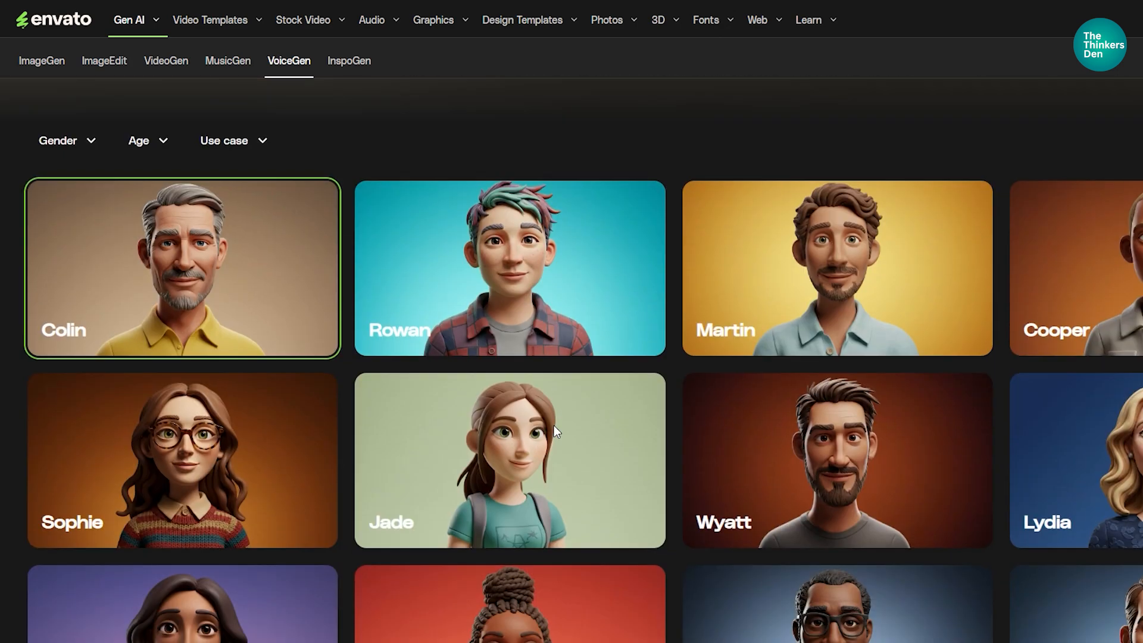
pyautogui.scroll(-4, 660, 390)
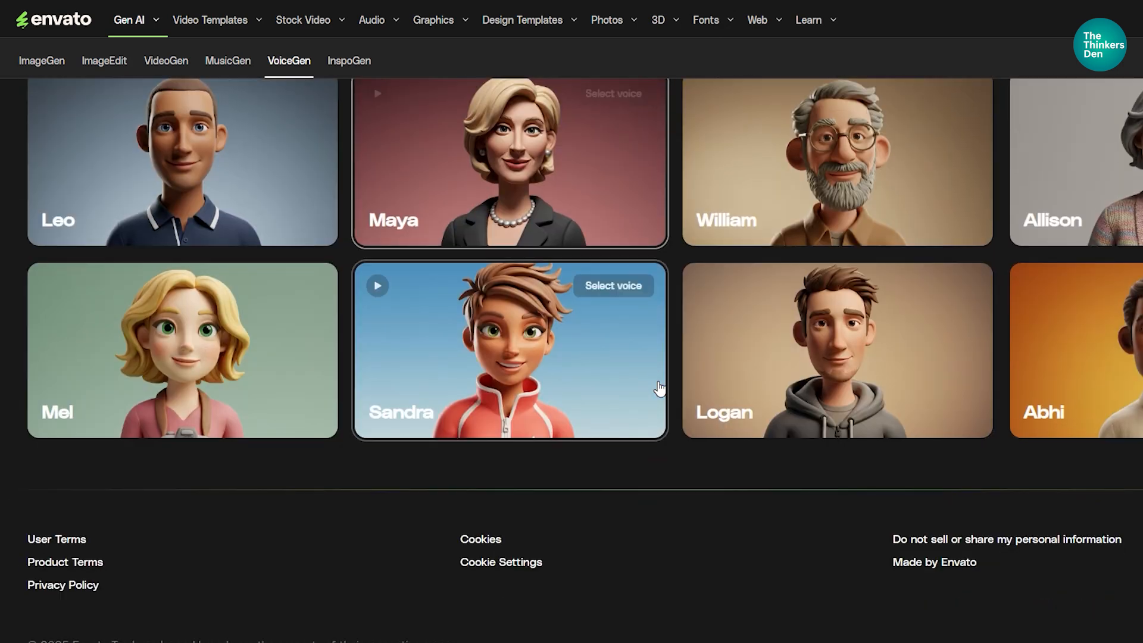
pyautogui.click(528, 352)
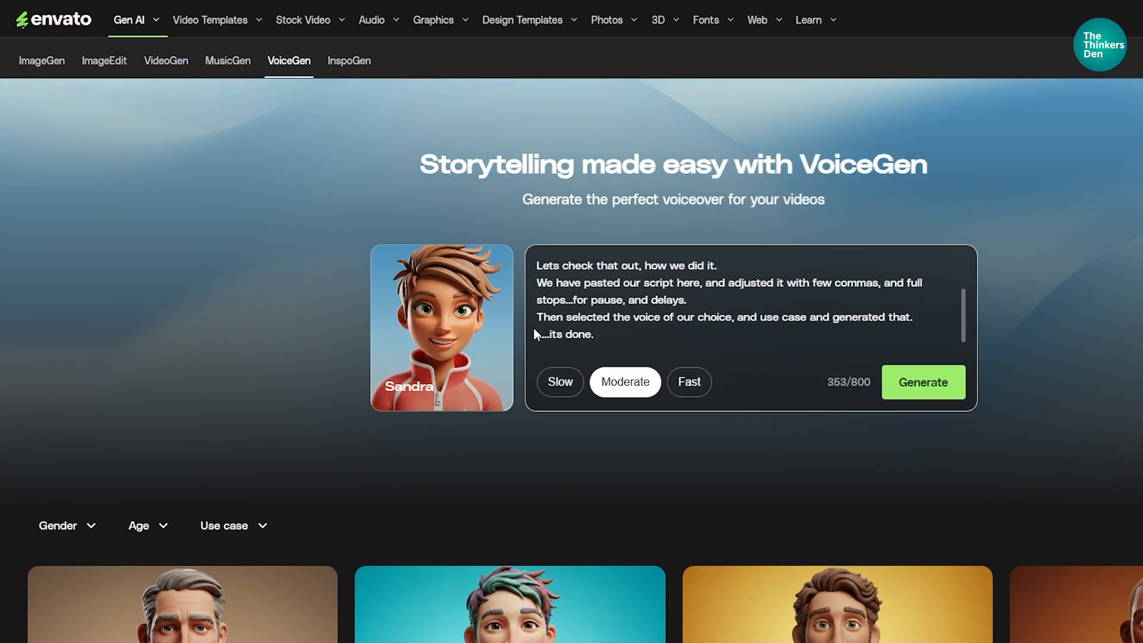
pyautogui.click(948, 386)
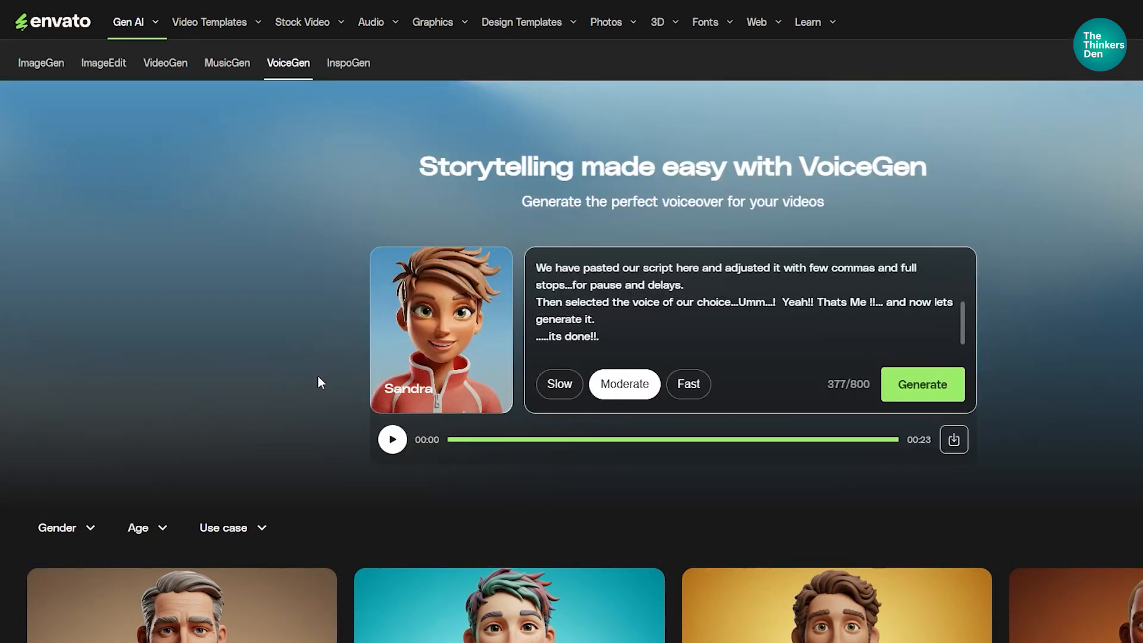
pyautogui.click(392, 439)
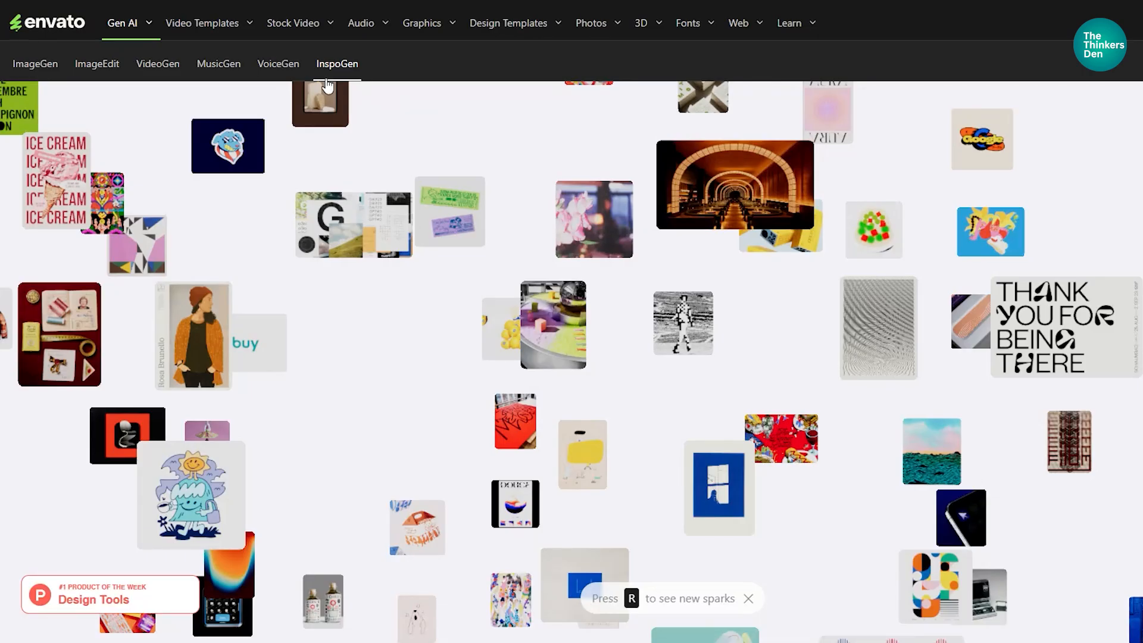
# Browse the InspoGen canvas and open the illustrated poster with speech bubbles, people and plants to explore related designs.
pyautogui.moveTo(681, 385); pyautogui.dragTo(586, 305)
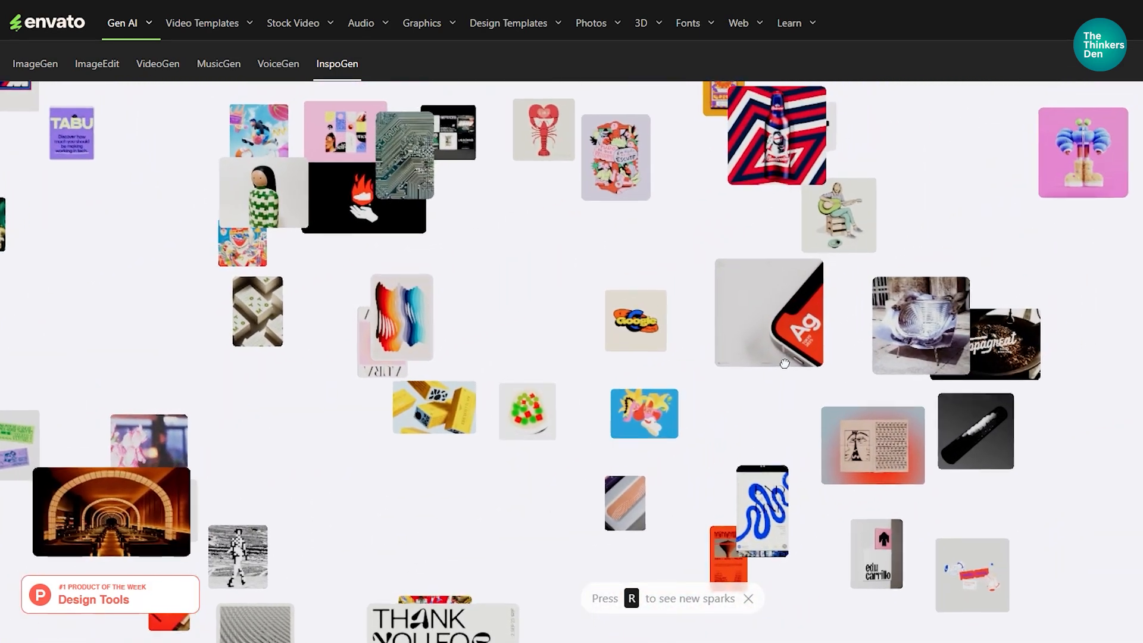
pyautogui.moveTo(759, 354)
pyautogui.click(597, 207)
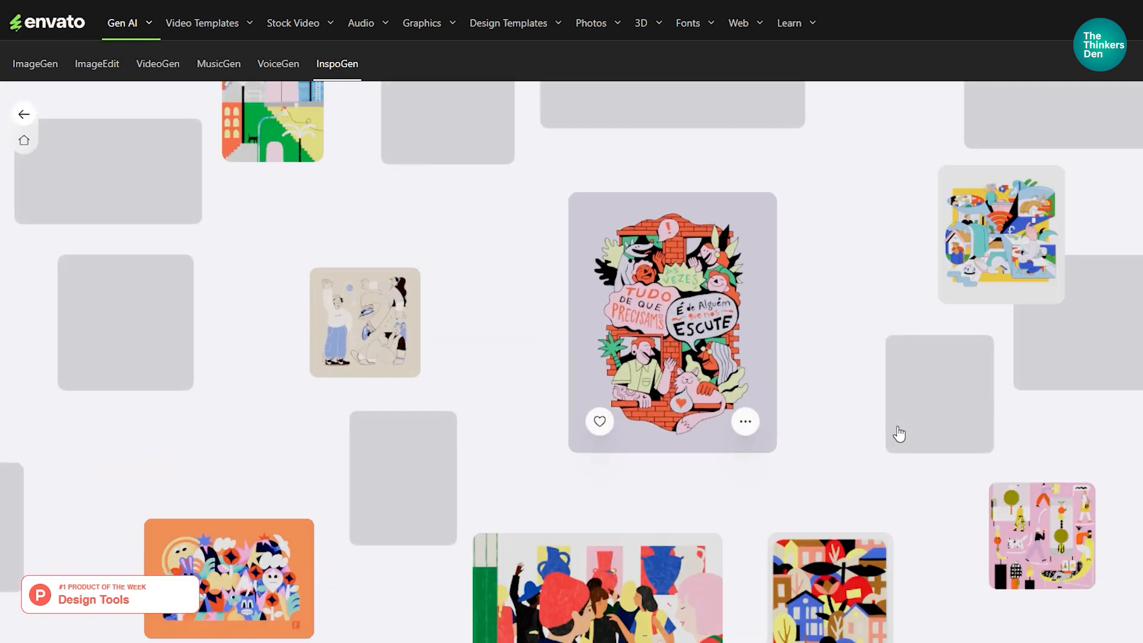
# Explore the designs related to the poster and open the red, orange and black illustration.
pyautogui.moveTo(941, 365)
pyautogui.moveTo(871, 296); pyautogui.dragTo(893, 411)
pyautogui.moveTo(470, 296); pyautogui.dragTo(668, 281)
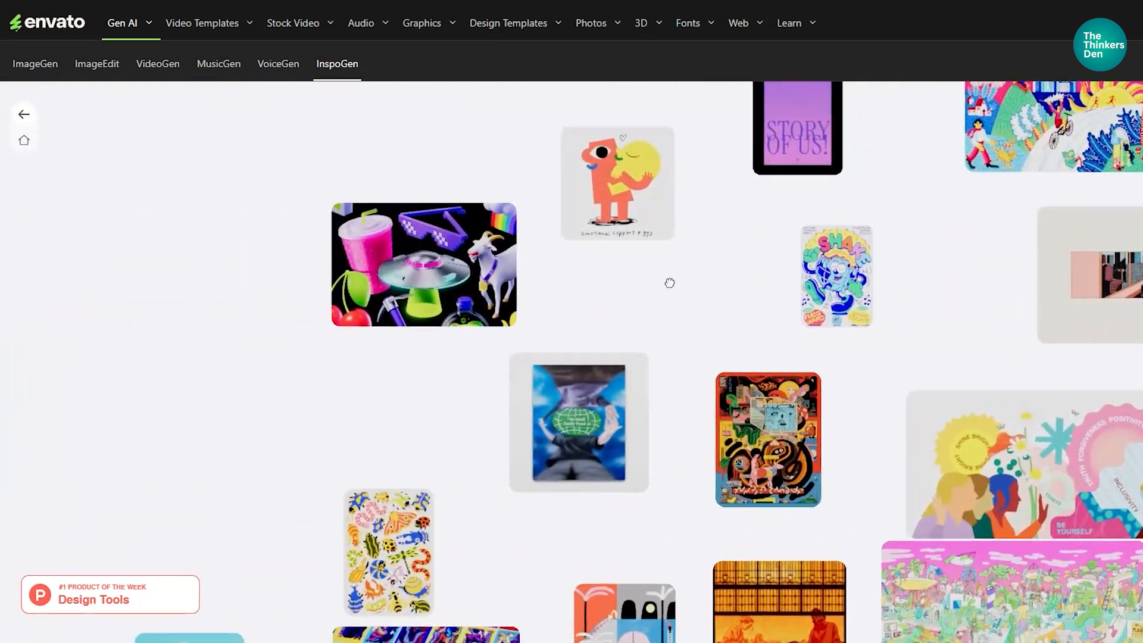
pyautogui.click(884, 413)
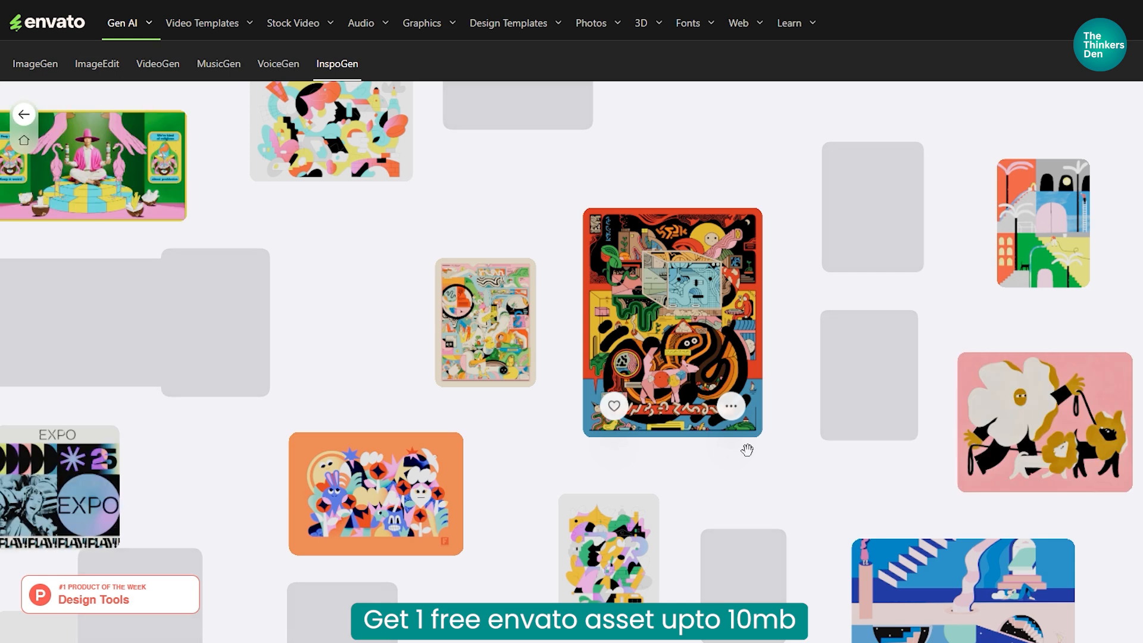
# View the illustration's source on Behance and look through the artworks of the Gibberish #42 project.
pyautogui.click(731, 408)
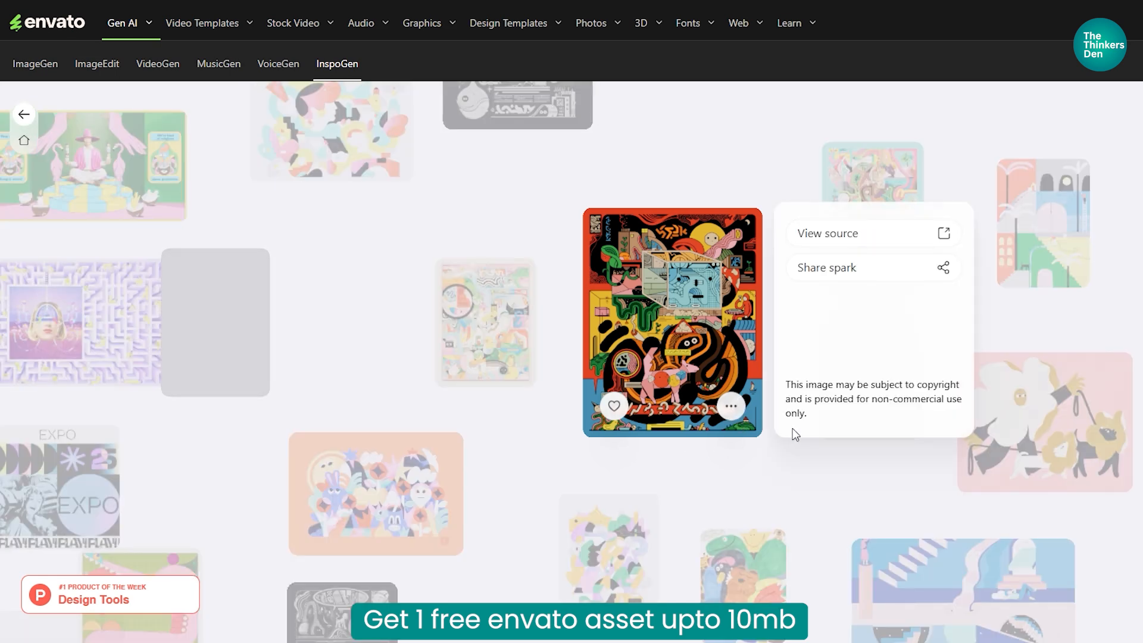
pyautogui.click(859, 234)
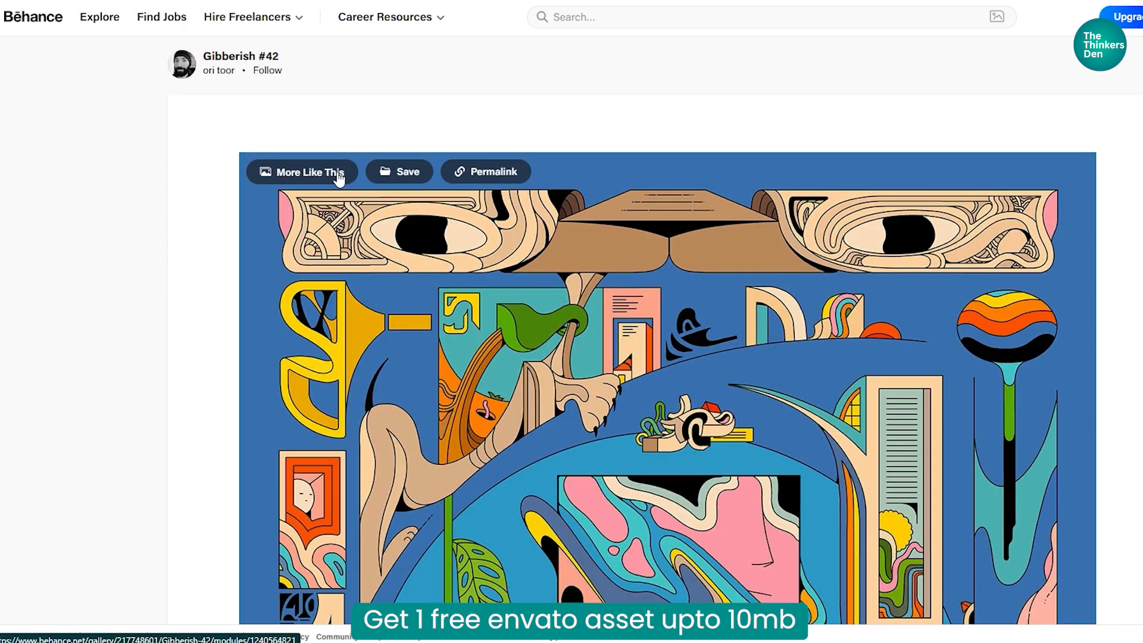
pyautogui.scroll(-10, 159, 212)
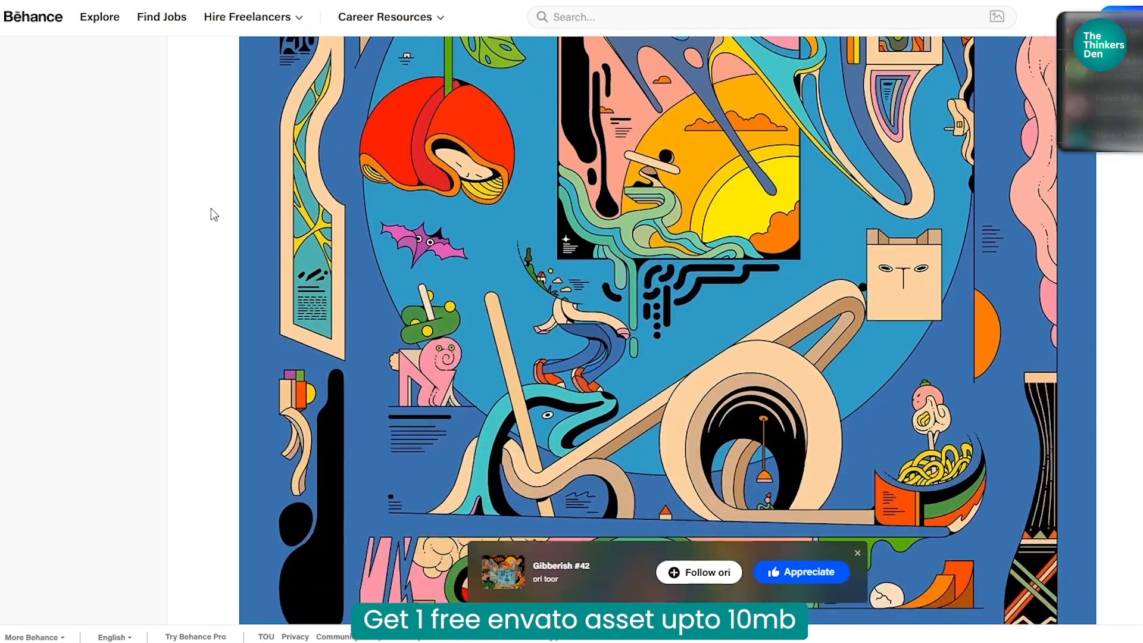
pyautogui.scroll(-15, 213, 214)
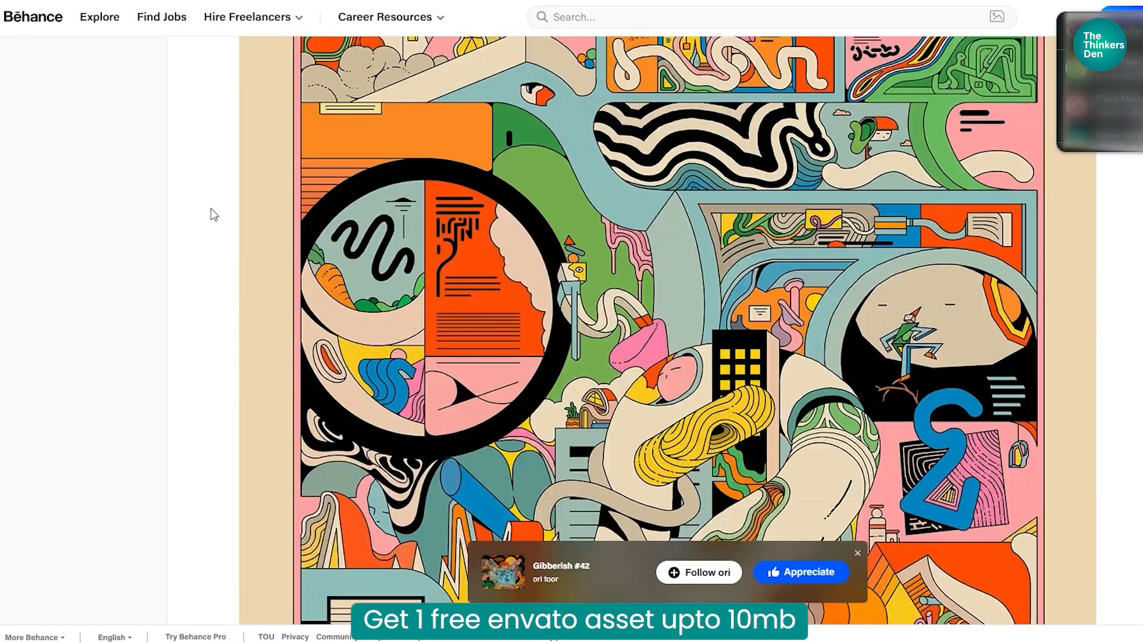
pyautogui.scroll(-12, 211, 206)
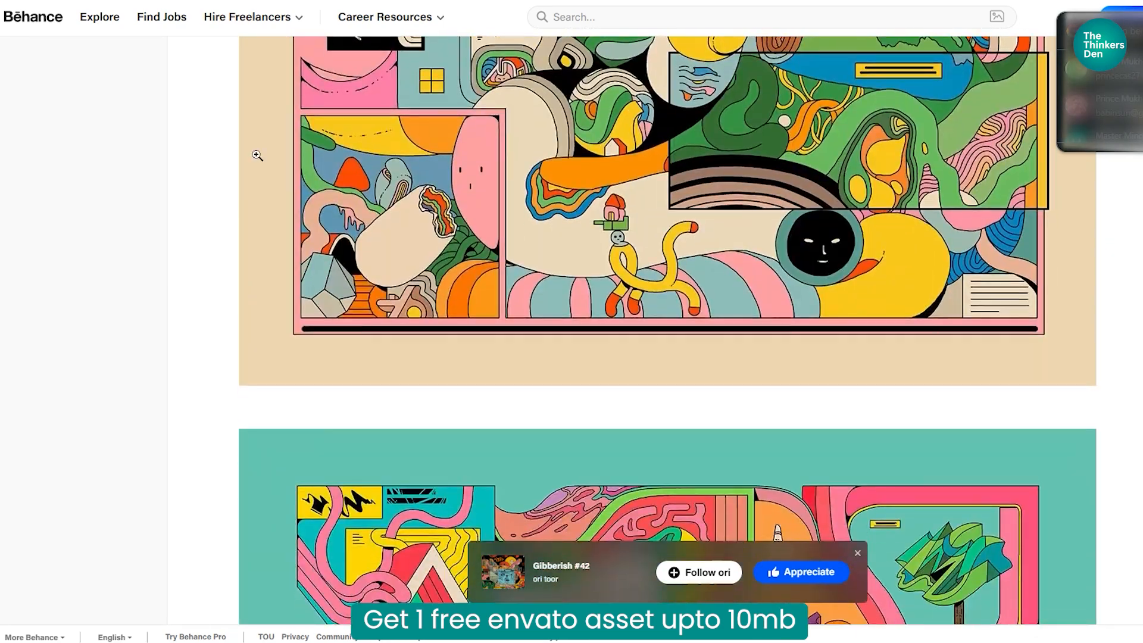
pyautogui.scroll(-14, 216, 210)
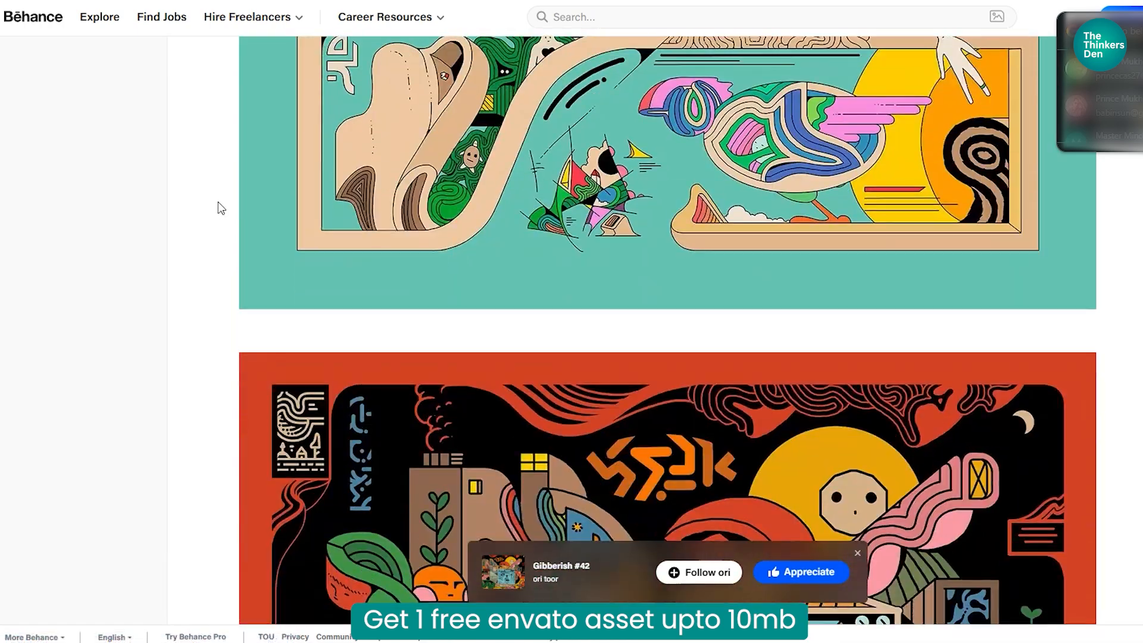